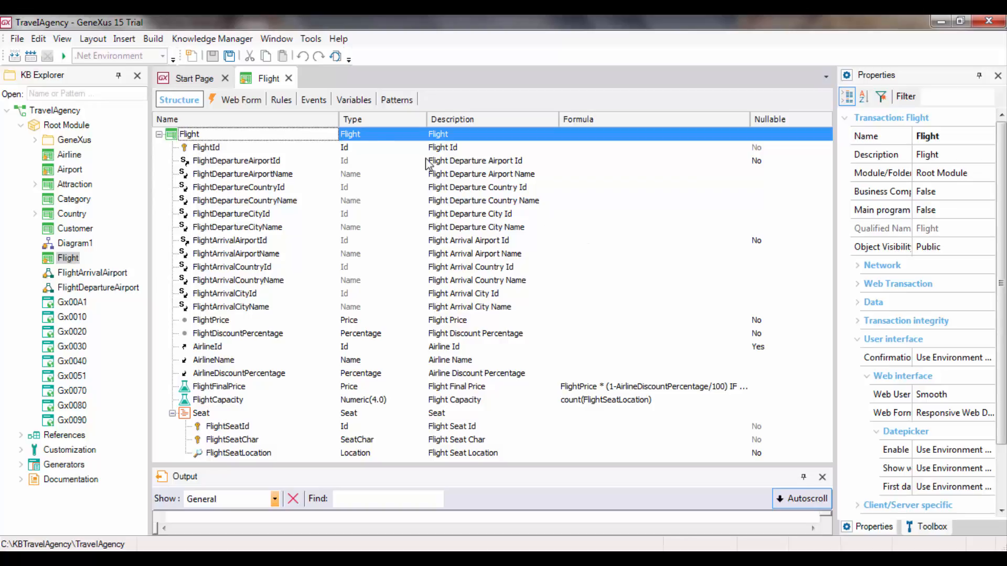
Step: Start an Error rule in the Flight transaction's rules with the message "The seat quantity mustn´t be less than eight"
left_click(281, 100)
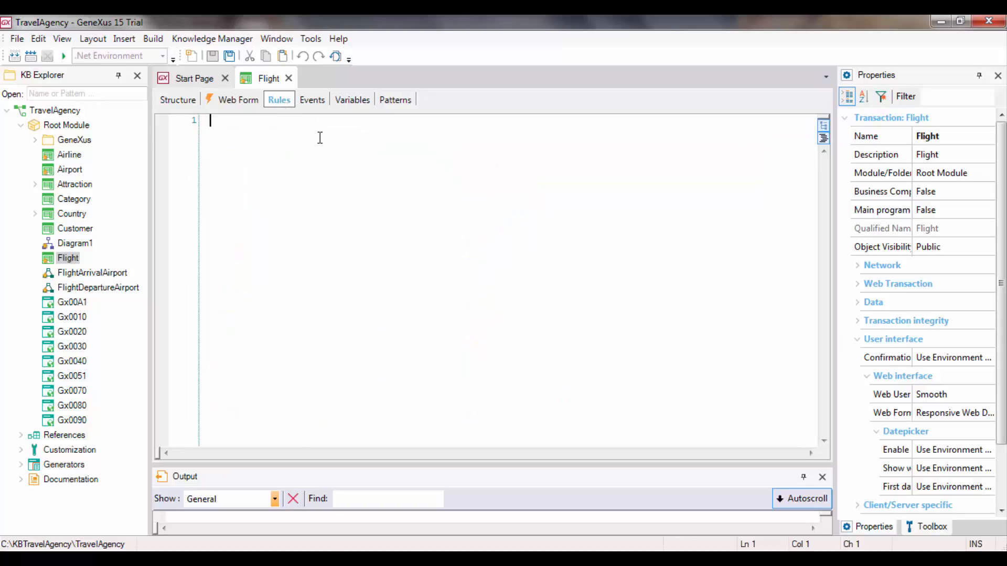
type("Erro")
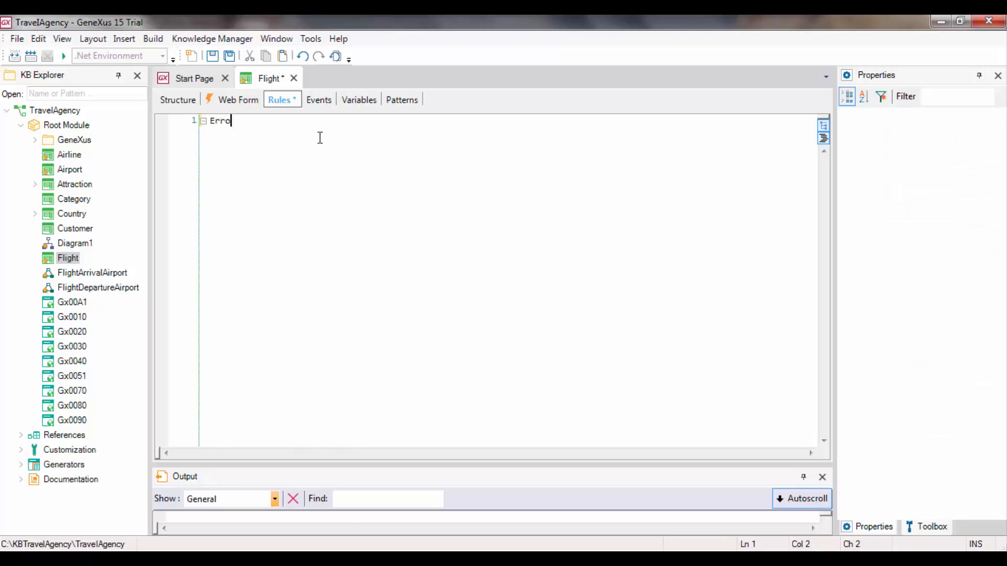
type("r(\"The")
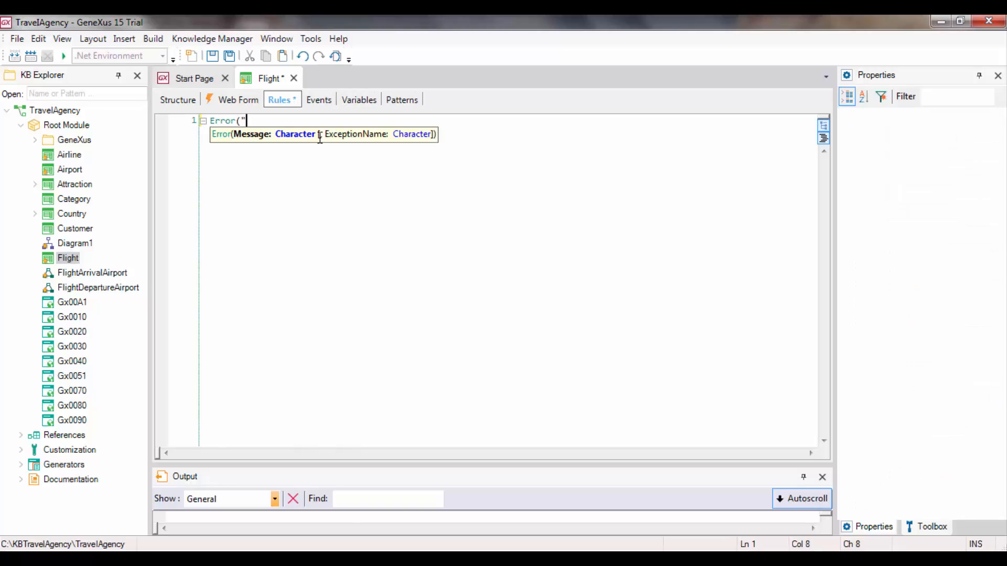
type(" seat qw")
key("BackSpace")
type("uantity mus")
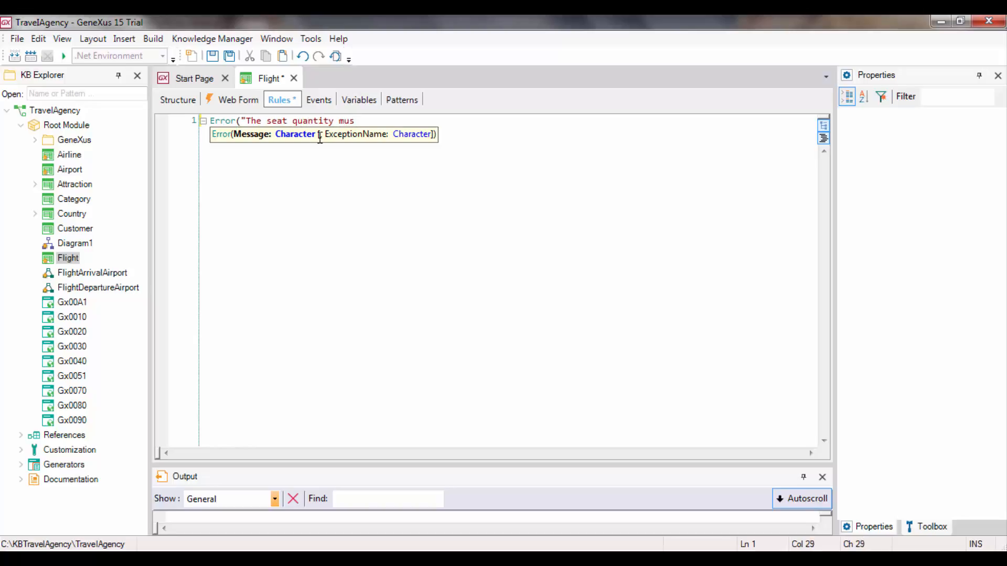
type("tn´t be less than eight")
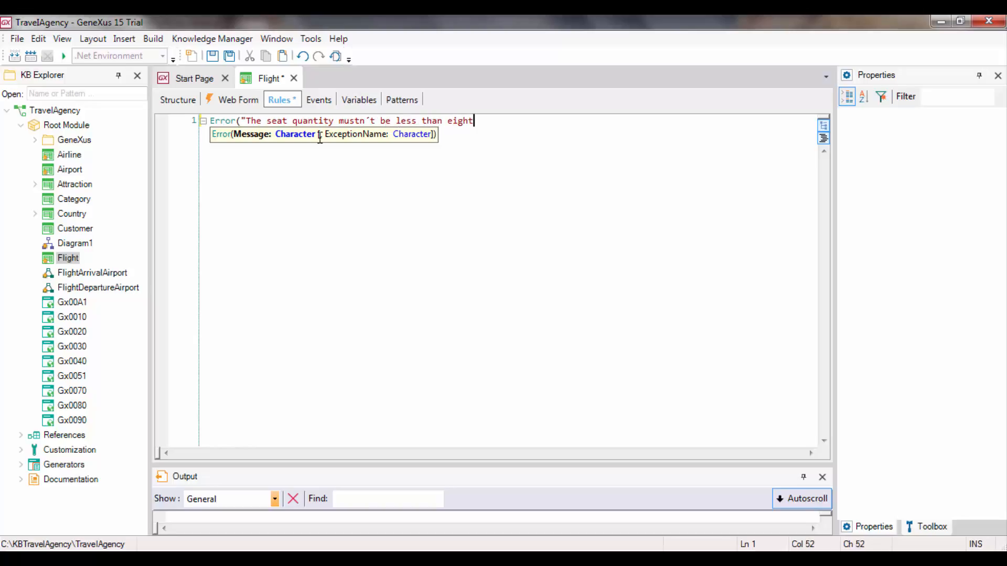
Step: Complete the Error rule with the condition "if FlightCapacity < 8;" and save the Flight transaction
type("\")     if ")
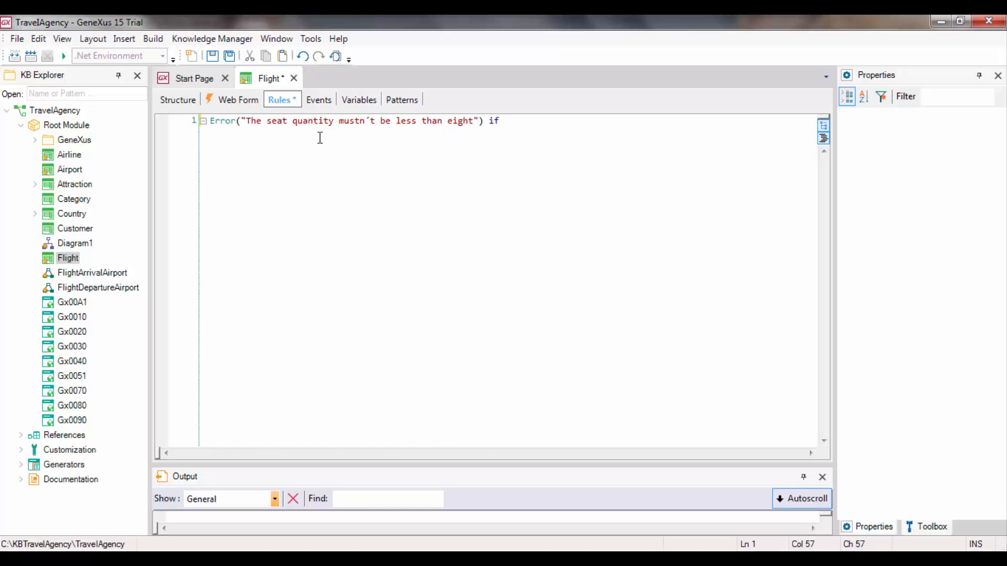
type("FlightCapacity <")
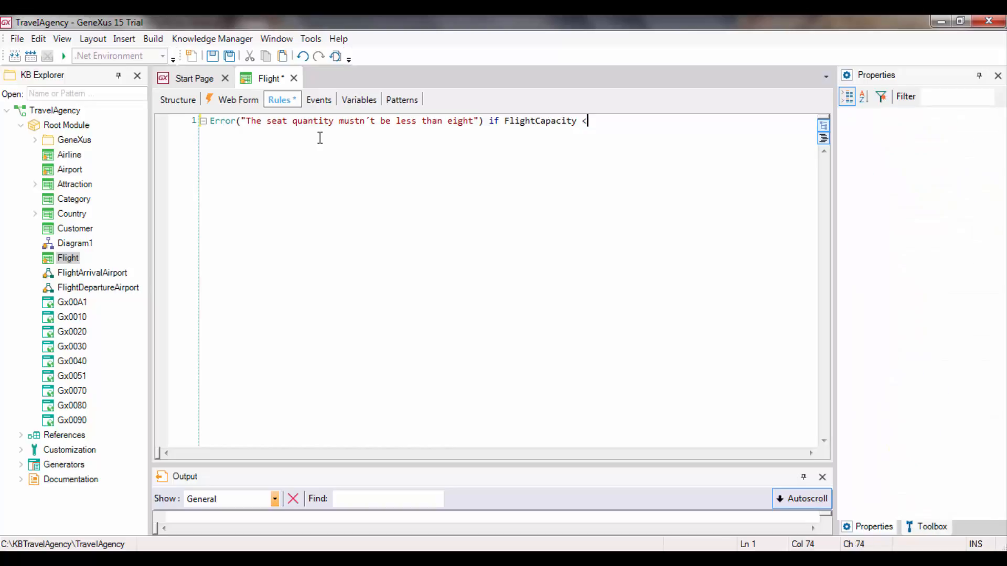
type(" 8;")
key("Return")
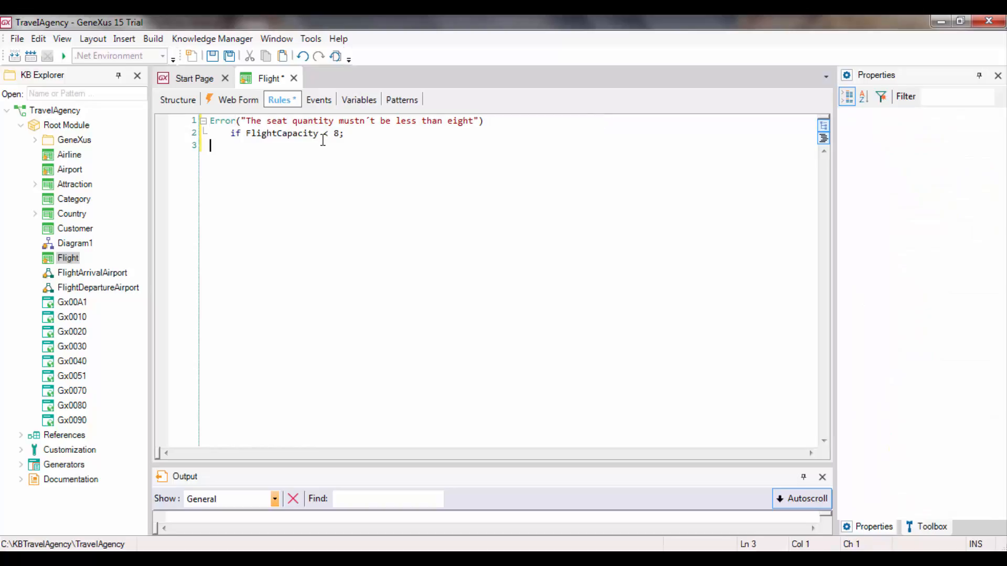
key("ctrl+s")
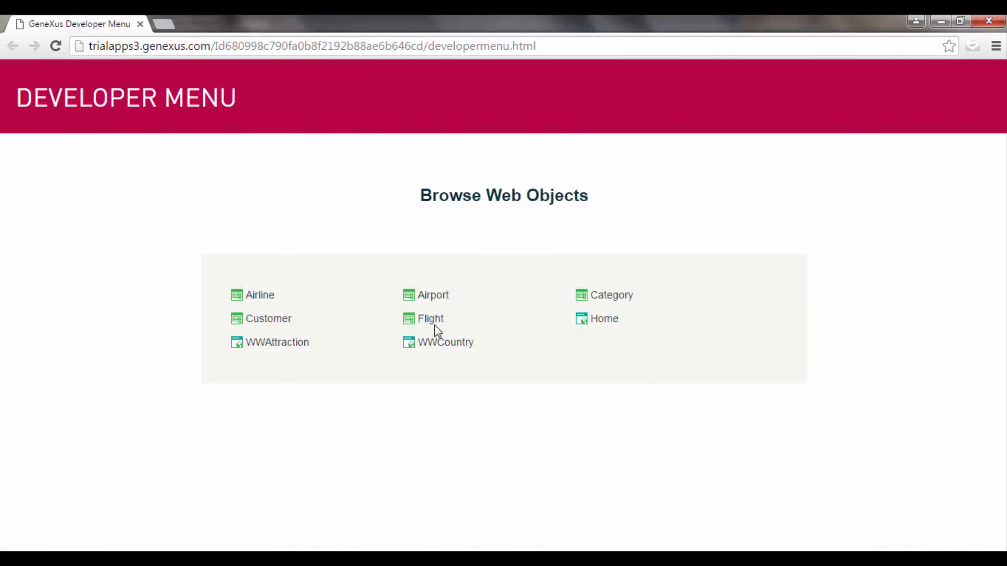
Step: Open the Flight form from the Developer Menu in the browser and move past its Id field to test the rule
left_click(431, 320)
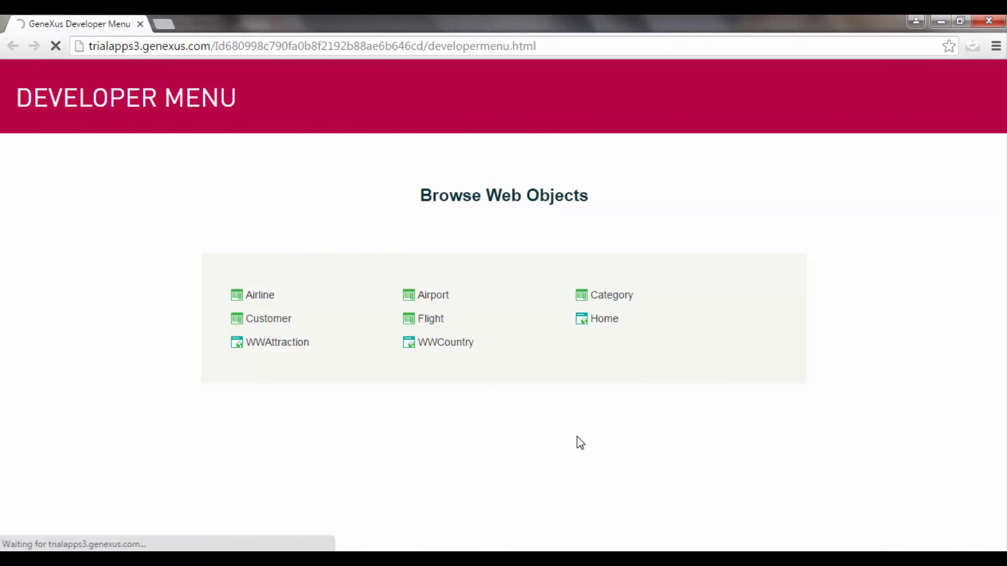
key("Tab")
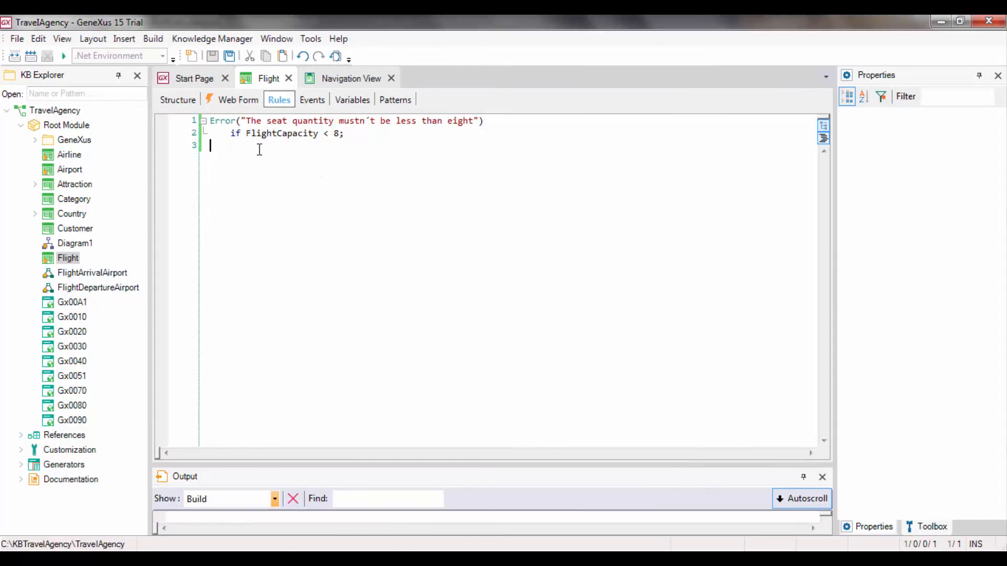
Step: Back in GeneXus, insert "FlightCapacity > 0 and" before the Error rule's existing condition and save the transaction
left_click(249, 135)
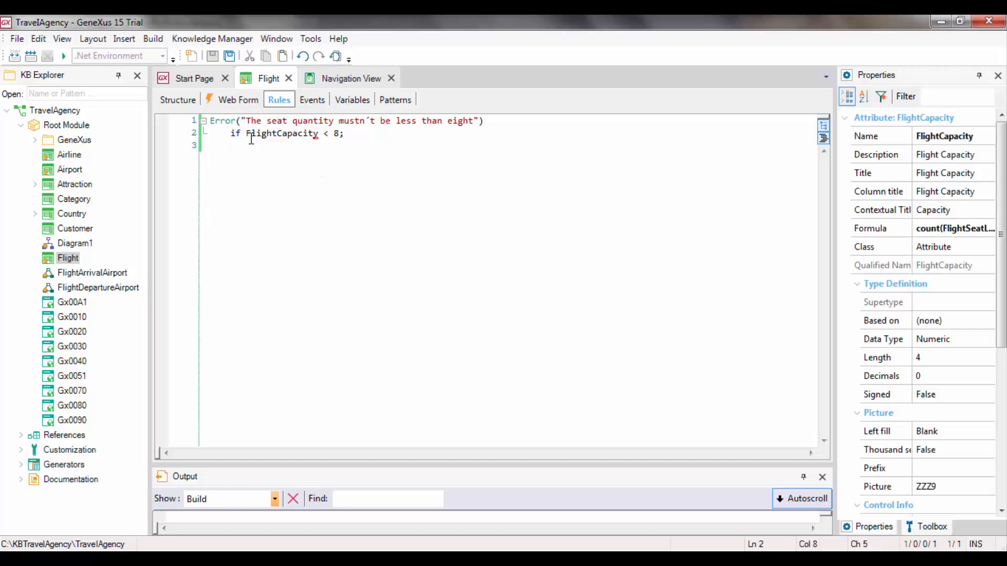
type("FlightCapac")
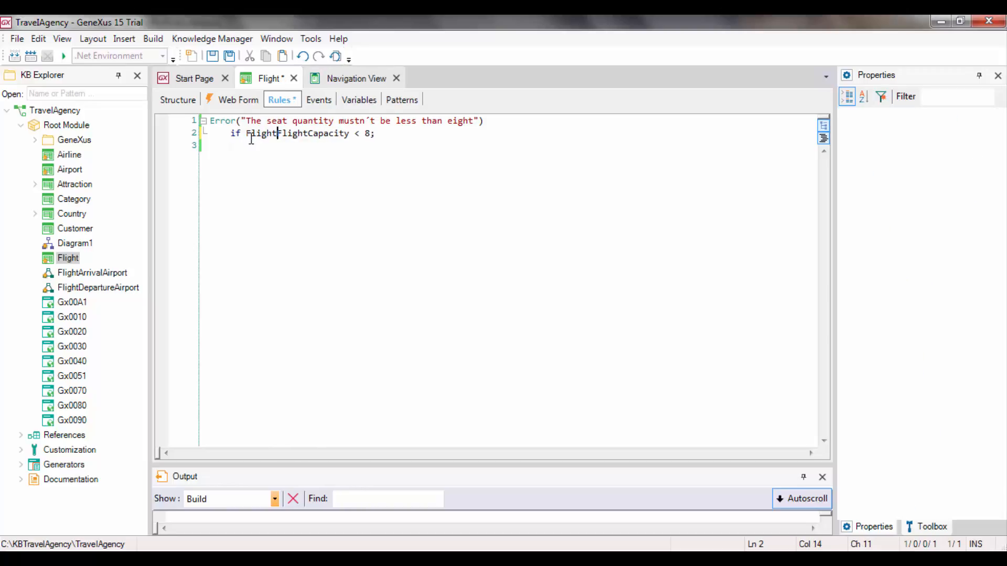
type("ity")
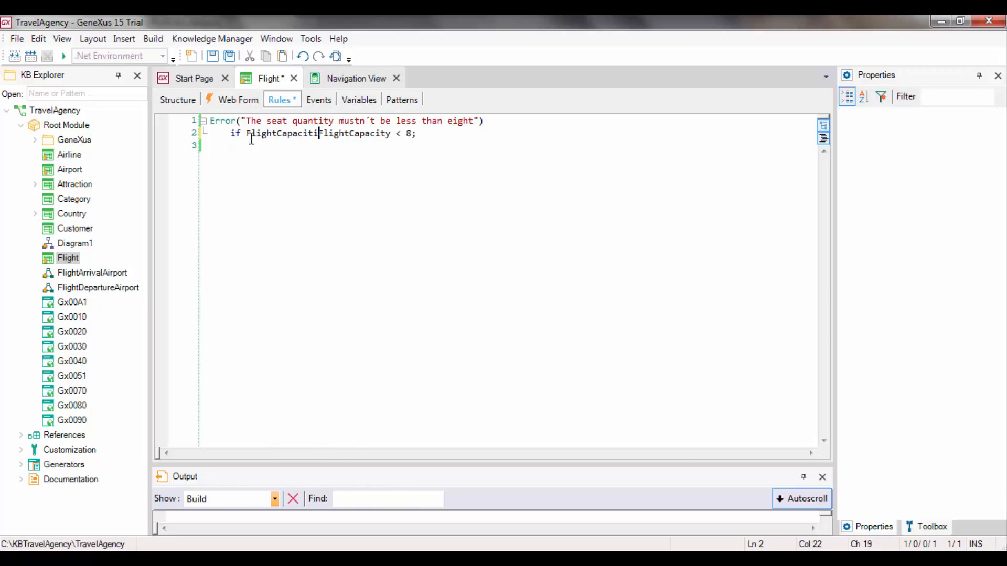
type(" >")
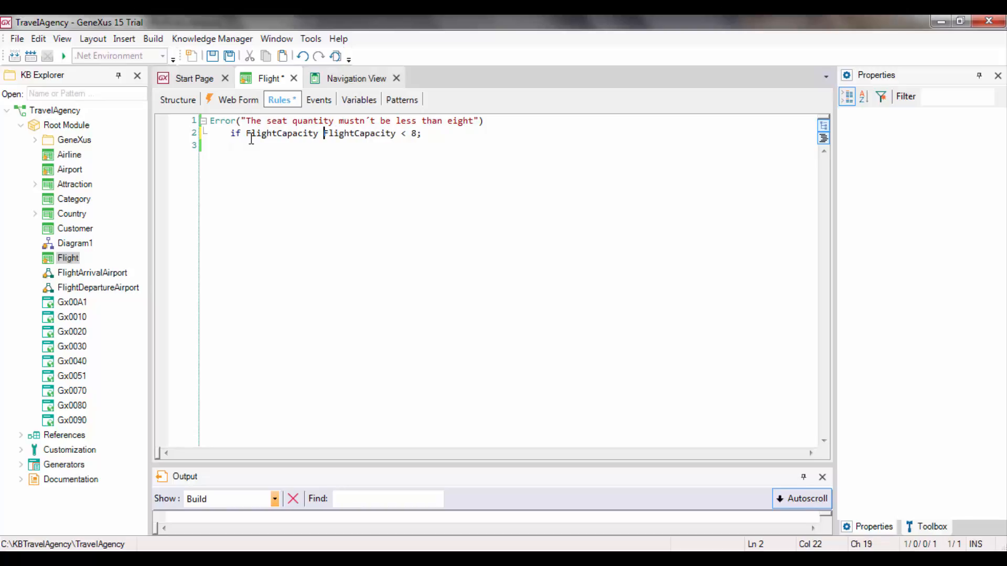
type(" 0")
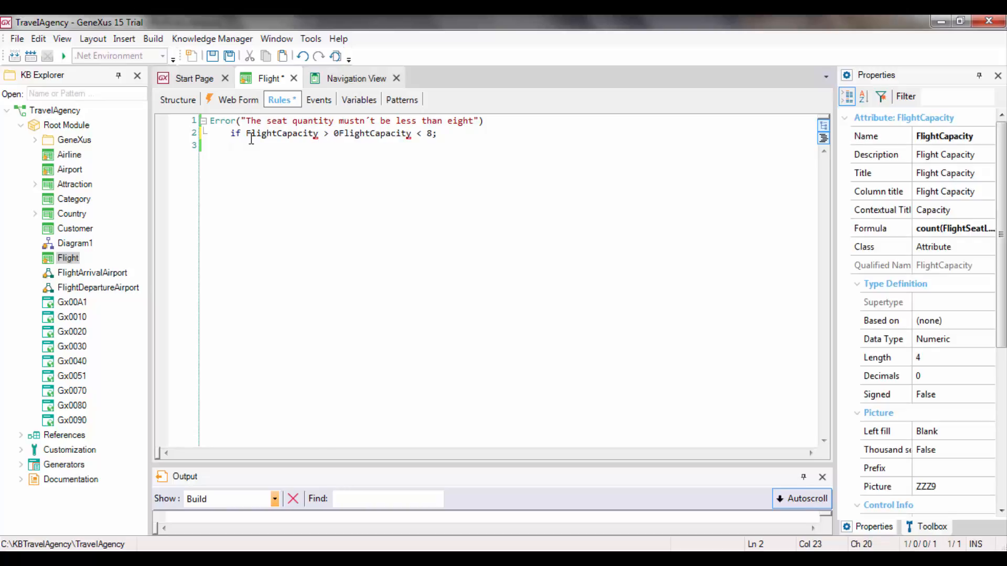
type(" and")
key("ctrl+s")
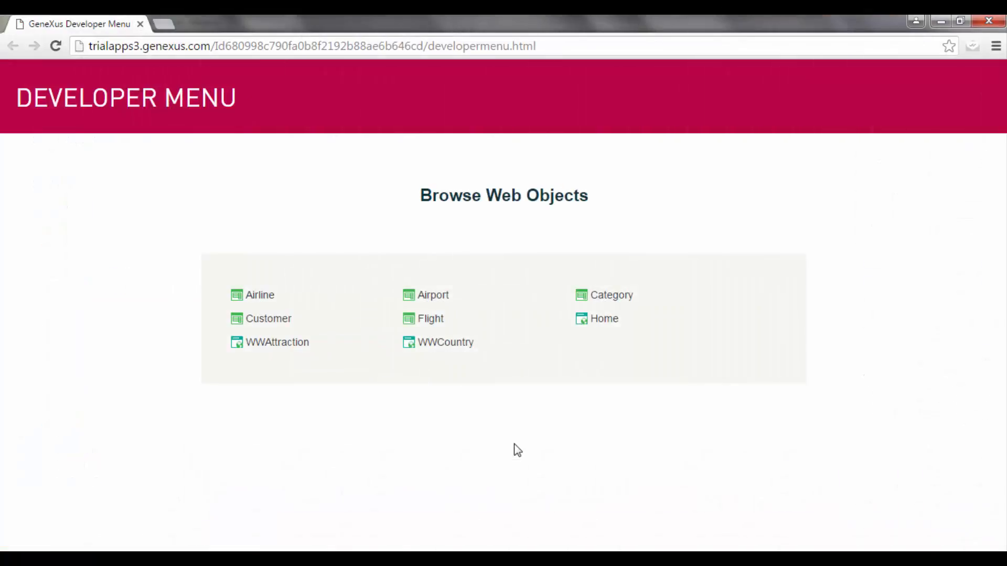
Step: Open the Flight form in the browser and choose Guarulhos as departure airport and Charles de Gaulle as arrival airport
left_click(429, 321)
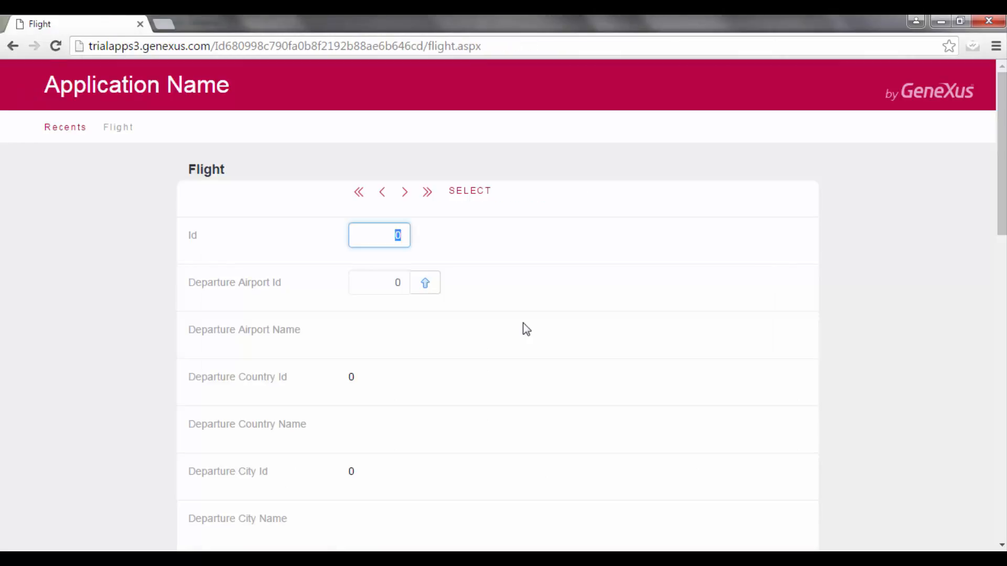
key("Tab")
left_click(426, 284)
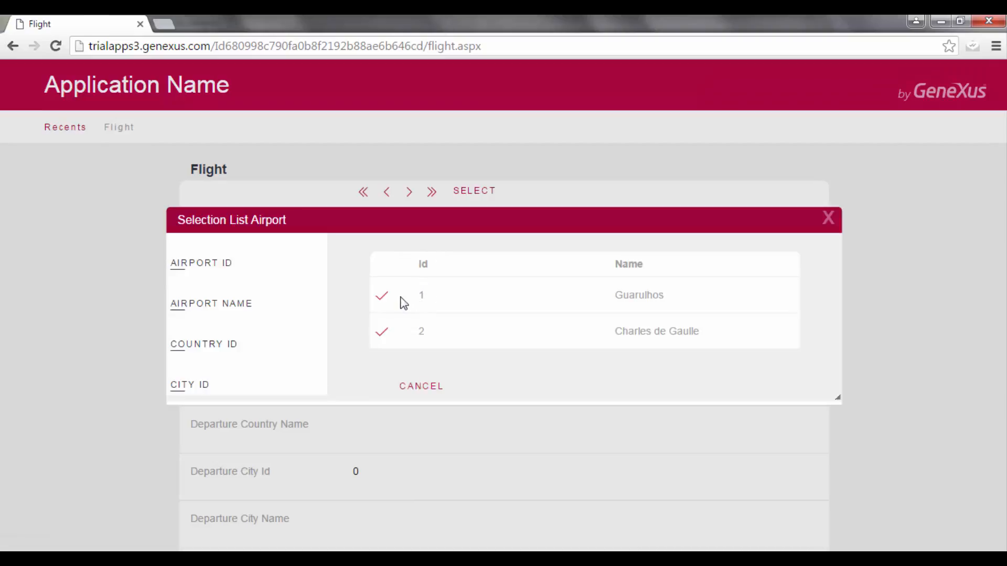
left_click(383, 300)
scroll(383, 299, "down", 5)
left_click(382, 299)
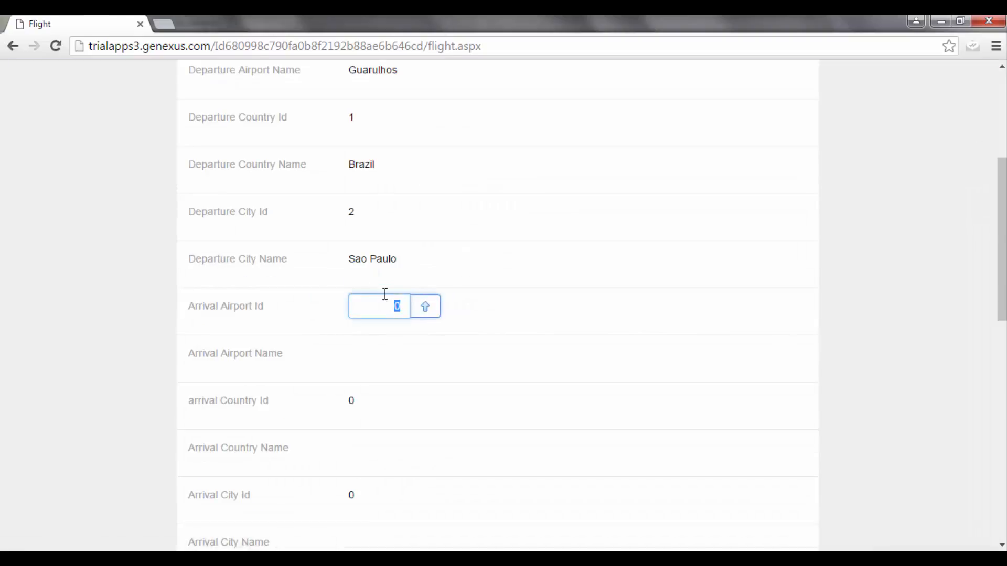
left_click(425, 310)
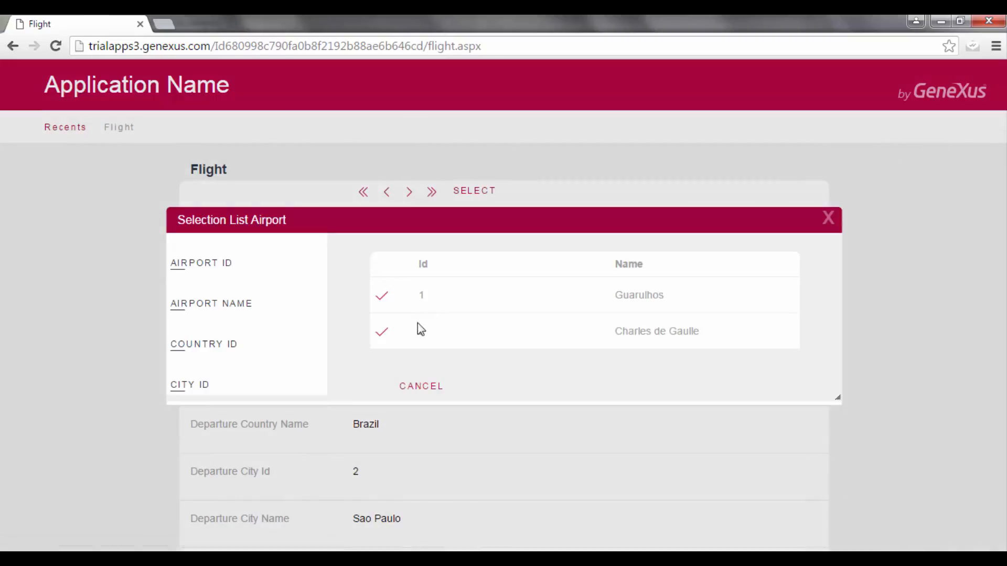
left_click(382, 338)
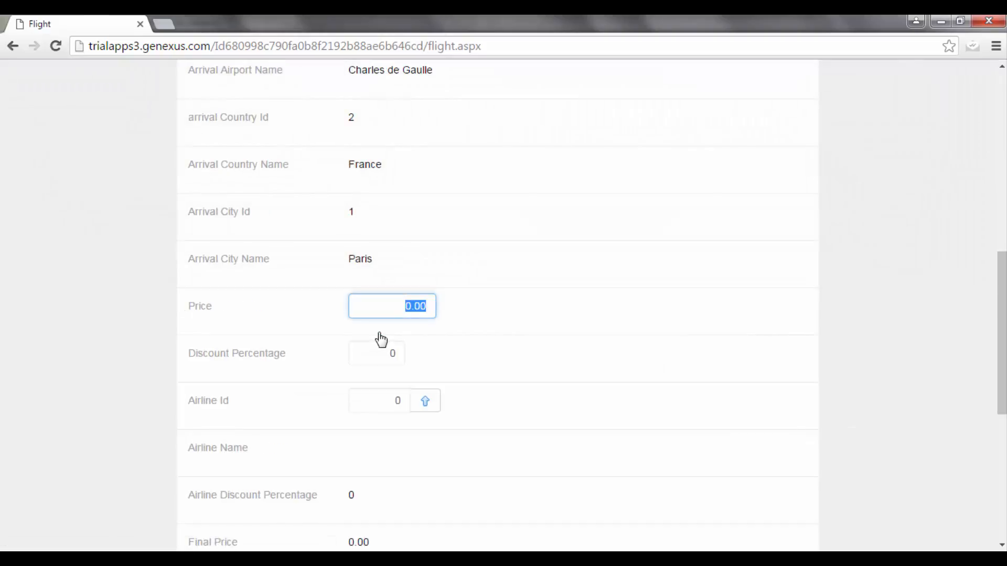
Step: Set the flight's price to 3000 and discount percentage to 10, and choose TAM as its airline
type("3000")
key("Tab")
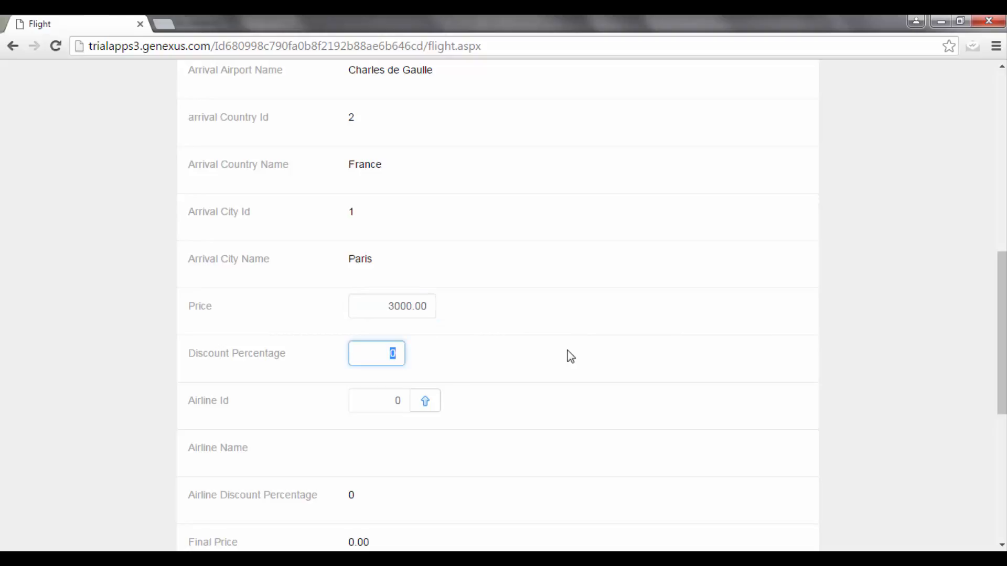
type("10")
key("Tab")
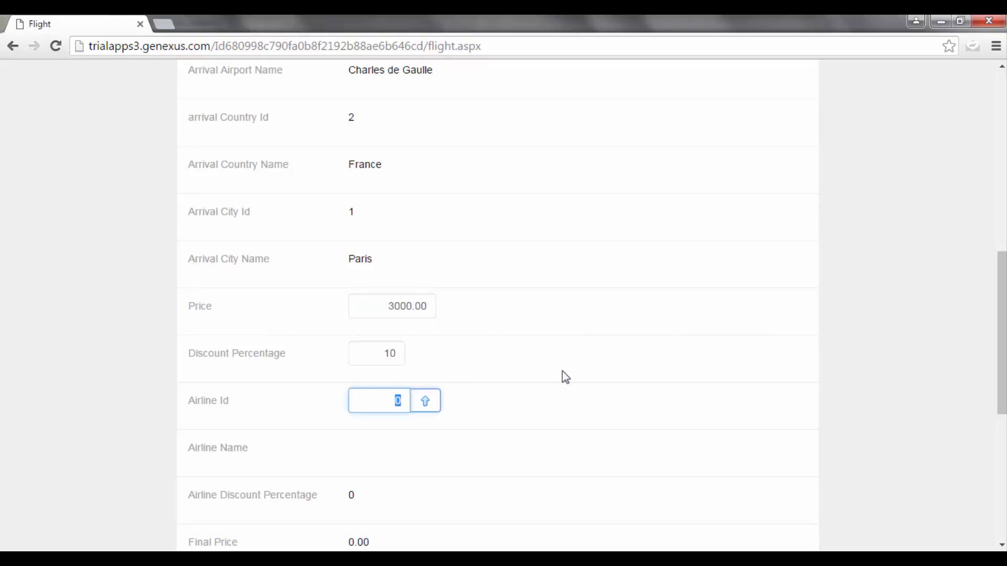
left_click(424, 402)
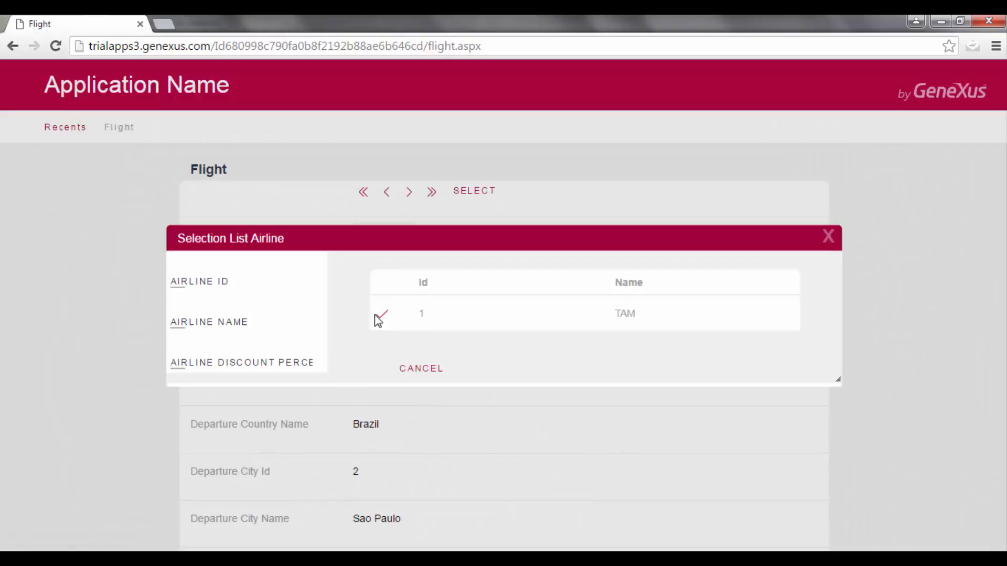
left_click(380, 316)
key("Tab")
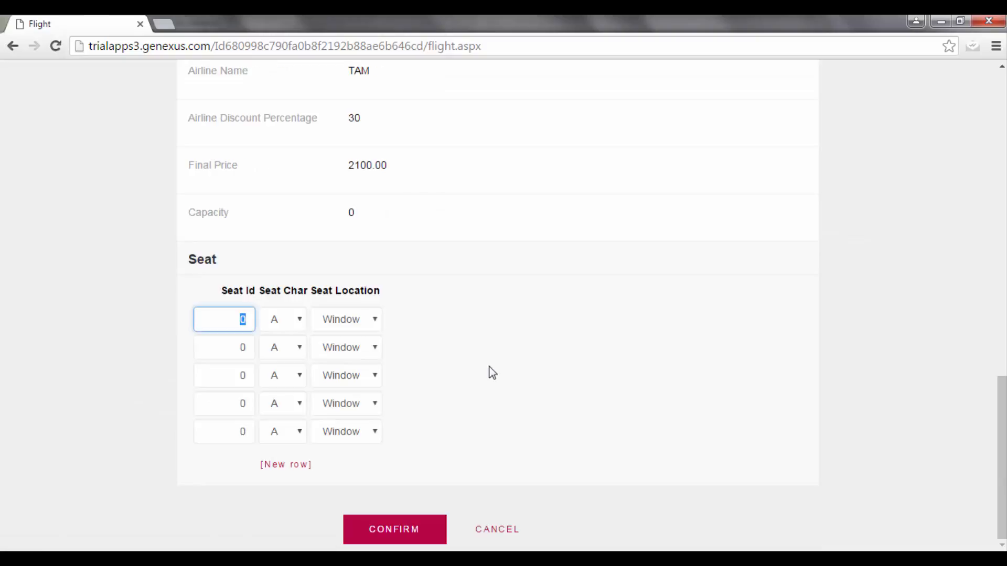
Step: Fill in the first seat row with Seat Id 1, keeping Seat Char A and location Window
type("1")
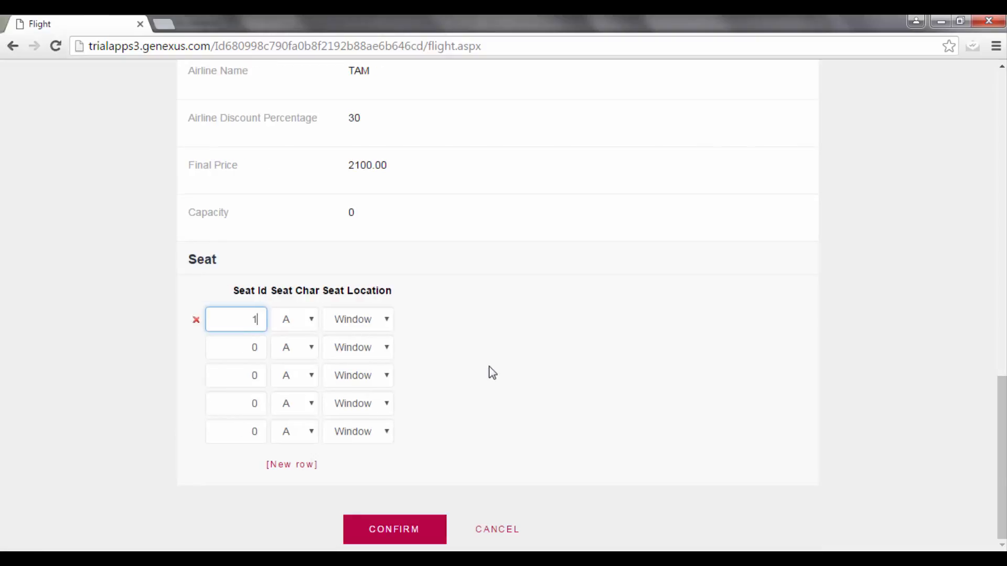
key("Tab")
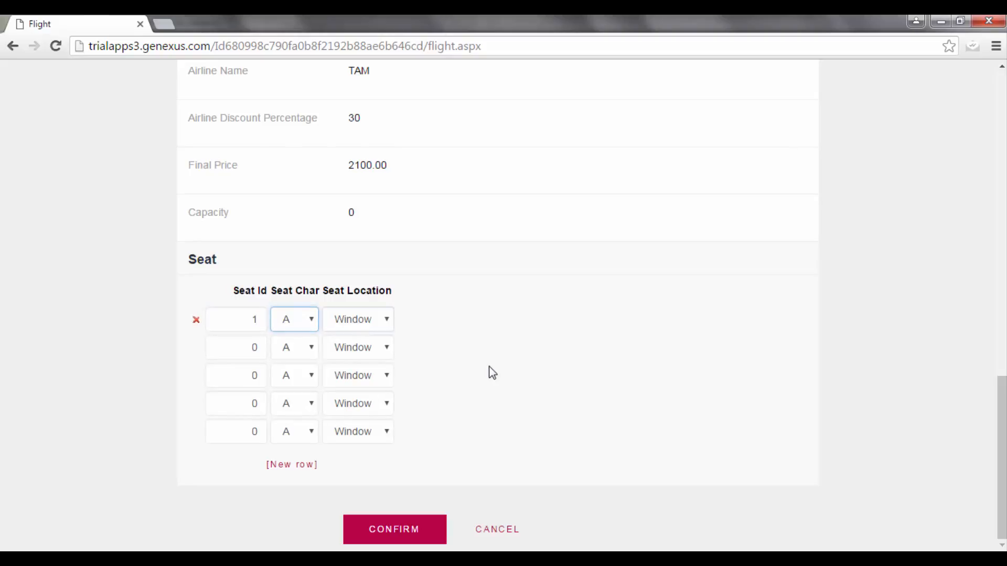
key("Tab")
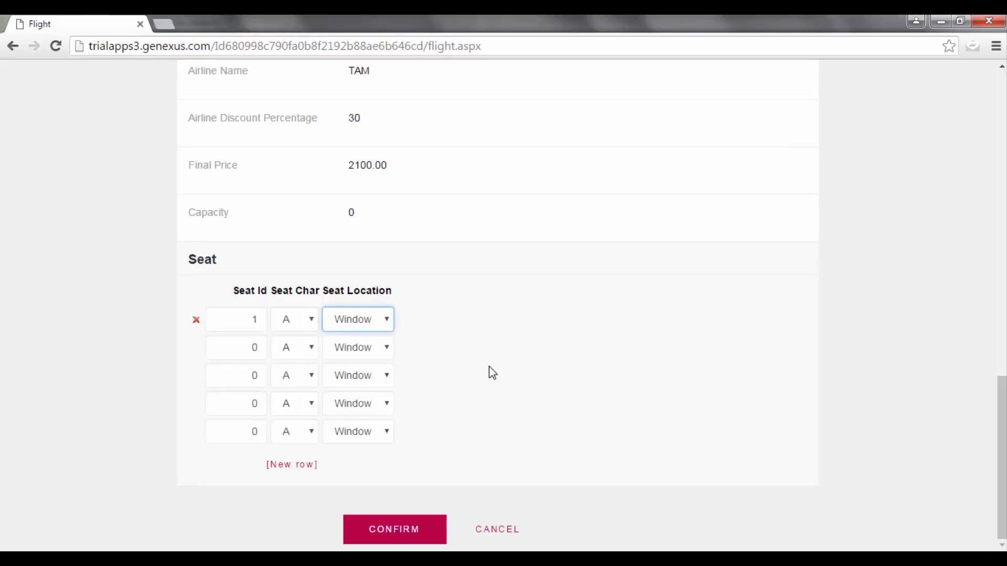
key("Tab")
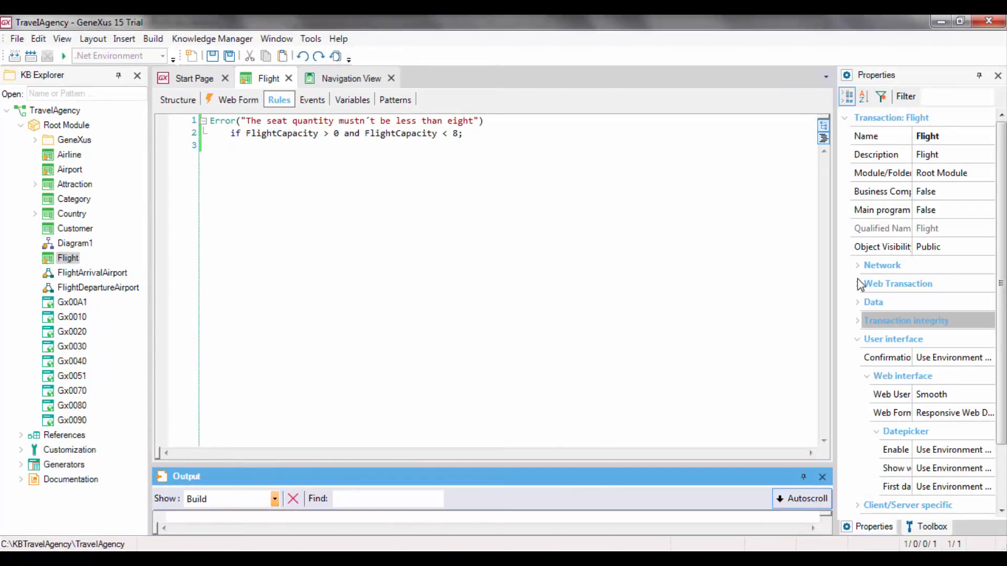
Step: Back in GeneXus, append the triggering event "on Afterlevel level FlightSeatChar" to the Error rule's condition
left_click(459, 138)
type("on After")
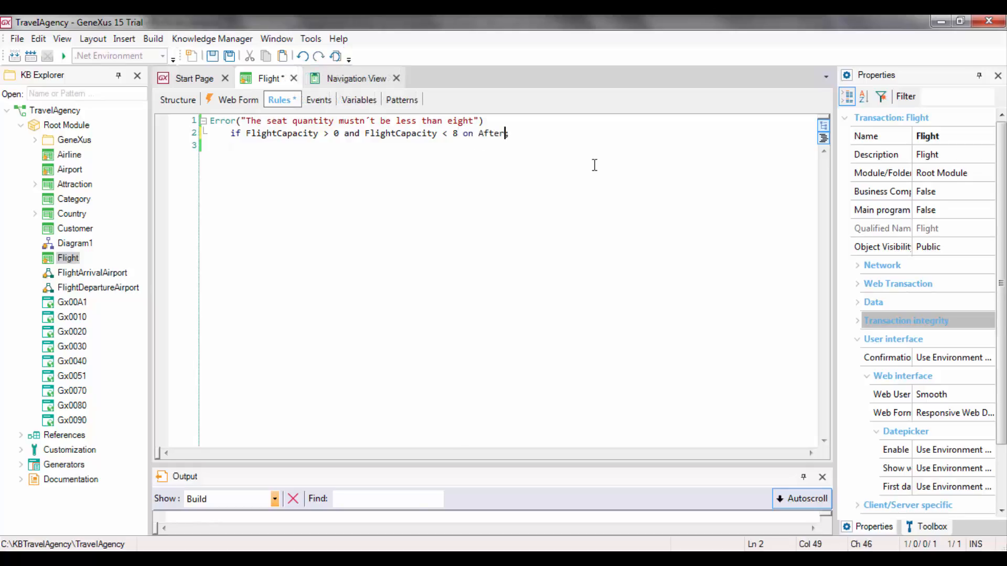
type("level")
type(" level")
type(" Flight")
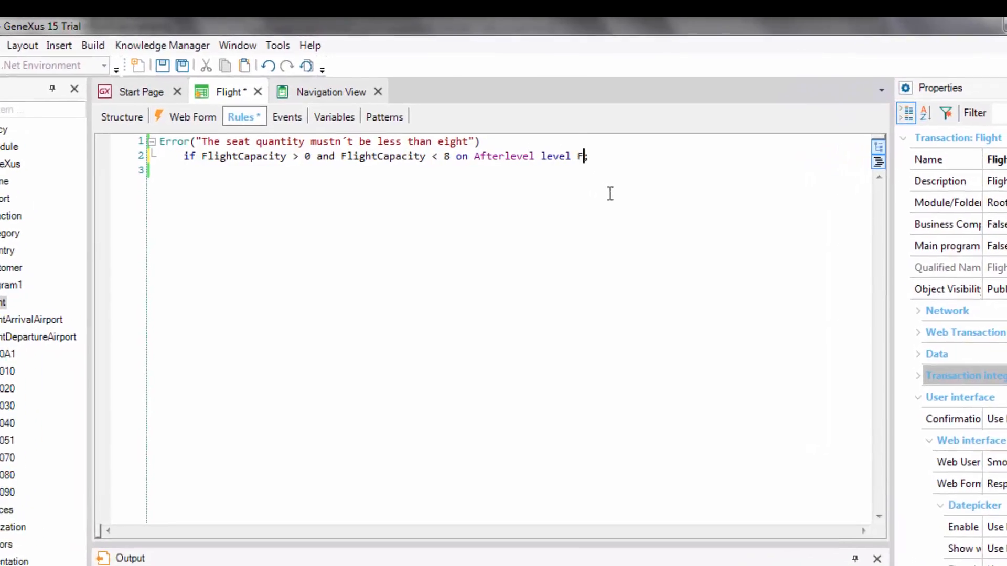
type("SeatC")
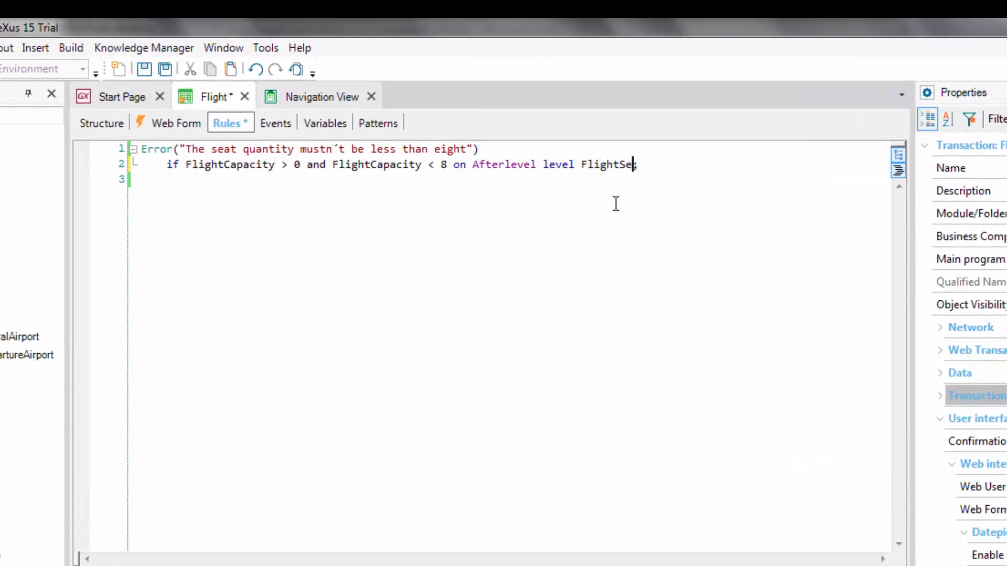
type("har")
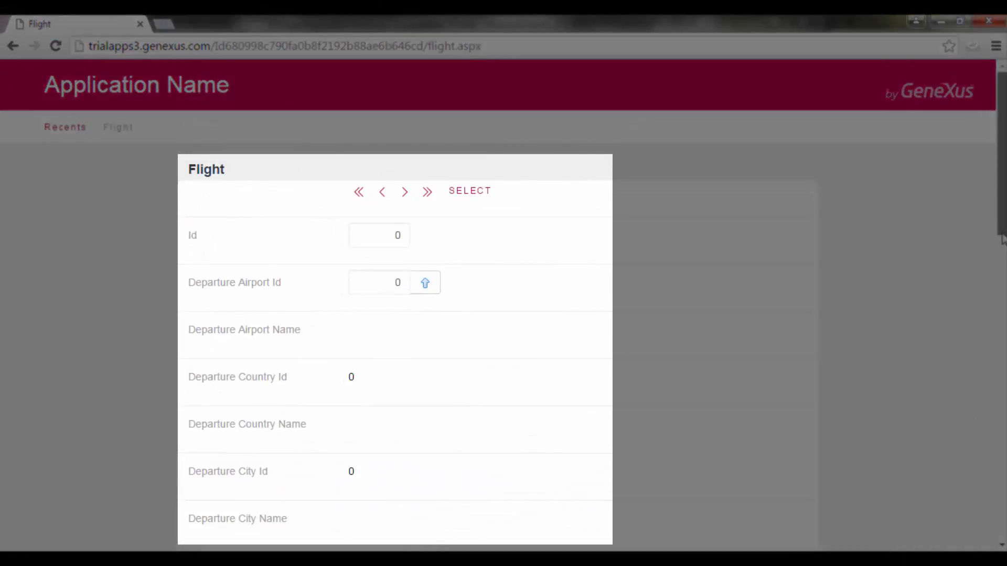
scroll(1002, 157, "down", 2)
scroll(499, 305, "down", 7)
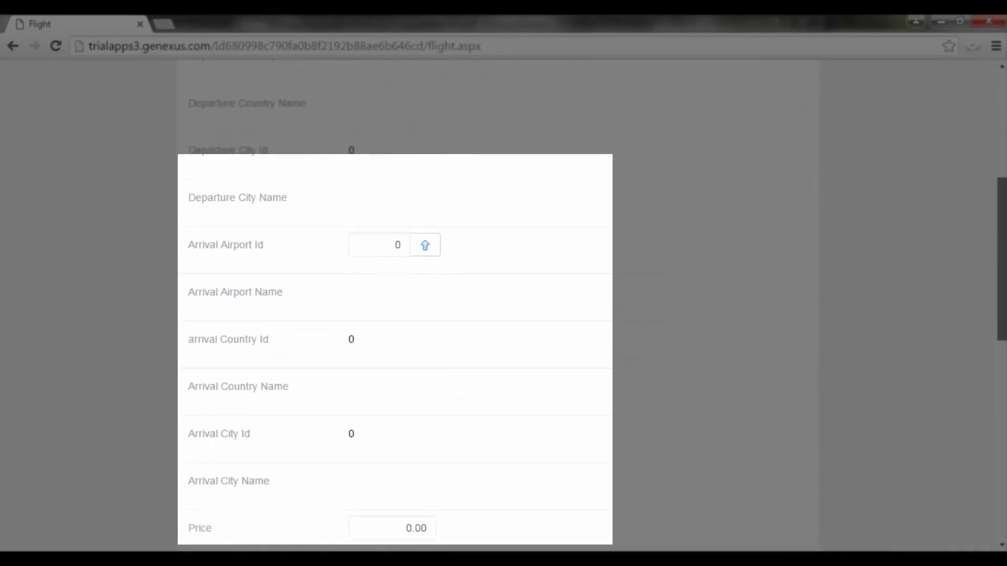
scroll(394, 346, "down", 5)
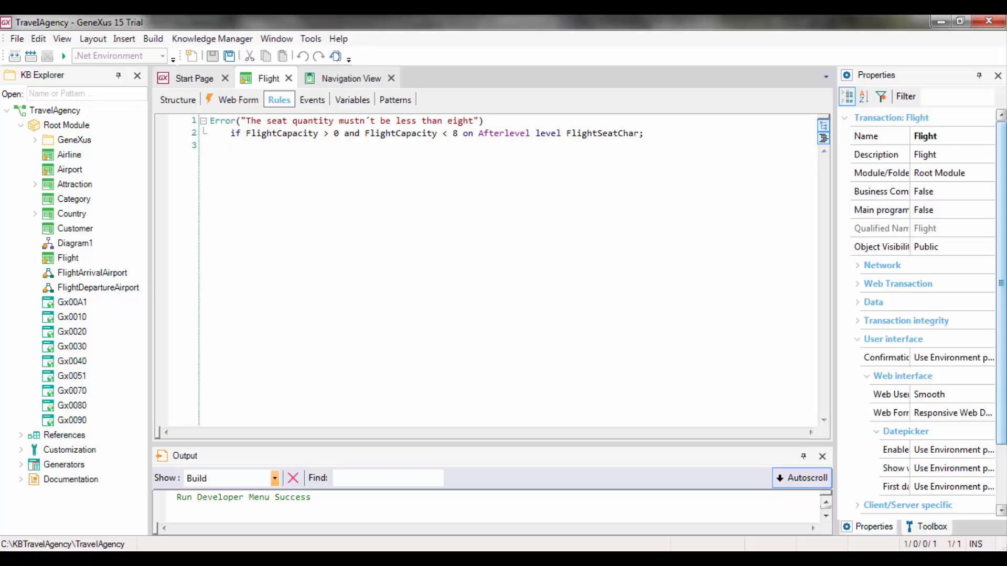
Step: Run the application from GeneXus and choose Guarulhos as the departure airport in the browser's Flight form
key("F5")
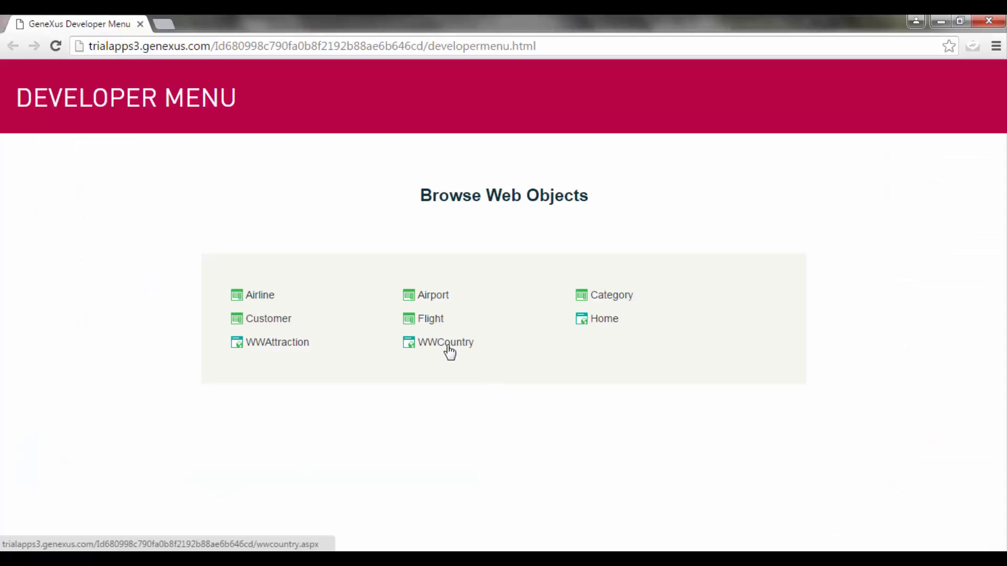
left_click(431, 321)
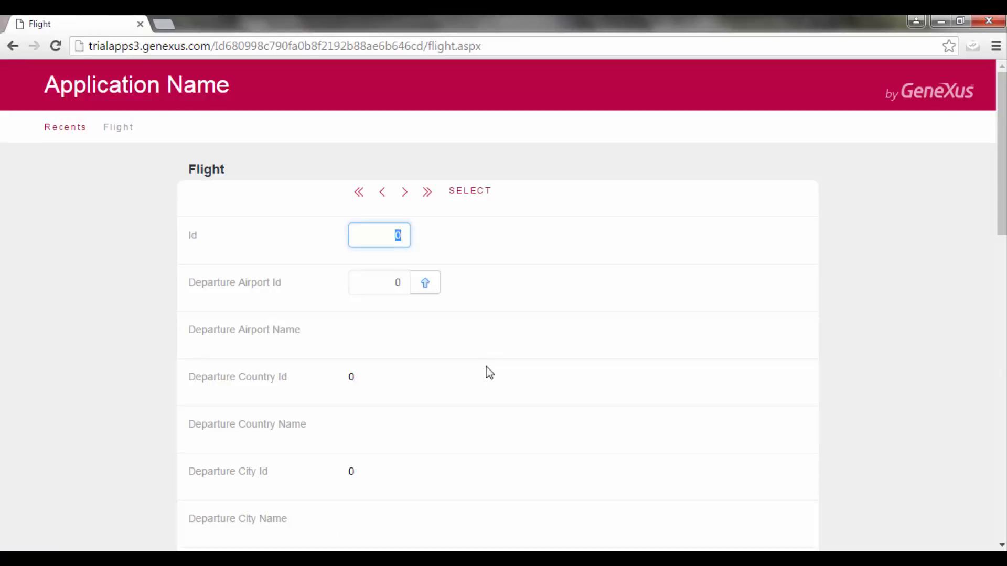
left_click(426, 286)
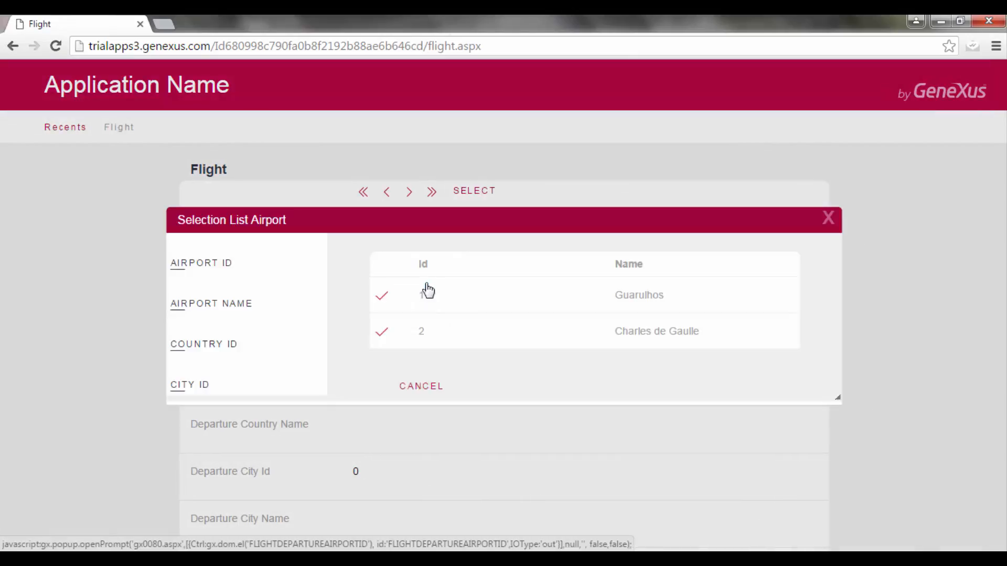
left_click(387, 297)
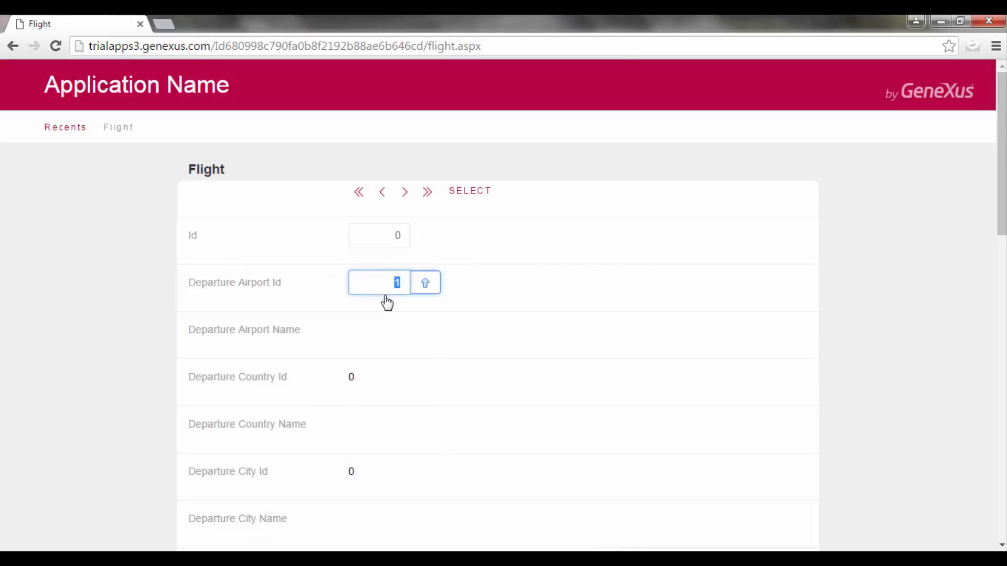
key("Tab")
Step: Choose Charles de Gaulle as the flight's arrival airport
left_click(426, 310)
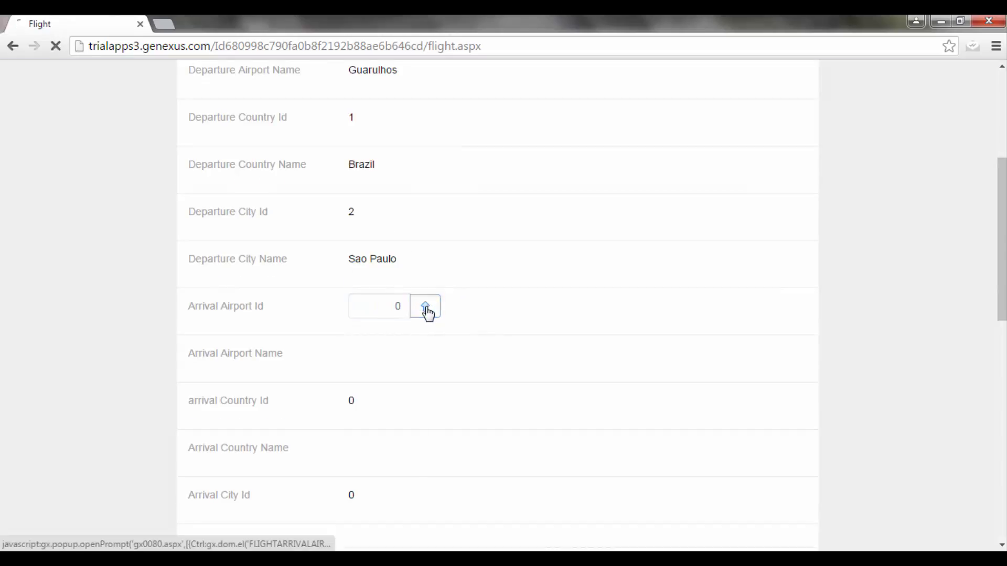
left_click(385, 334)
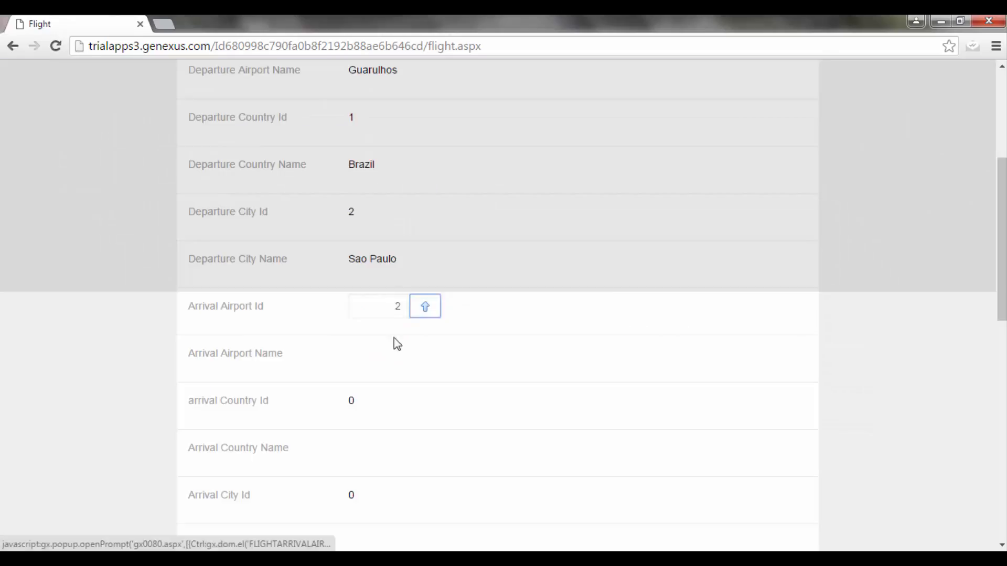
key("Tab")
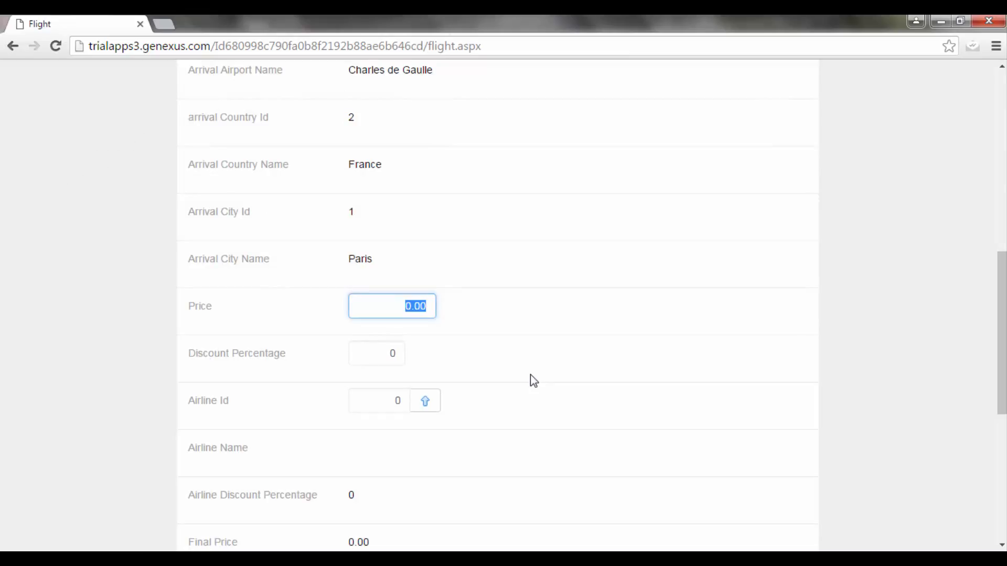
Step: Fill in the flight's price as 3000 and discount percentage as 10, with TAM as the airline
type("3000")
key("Tab")
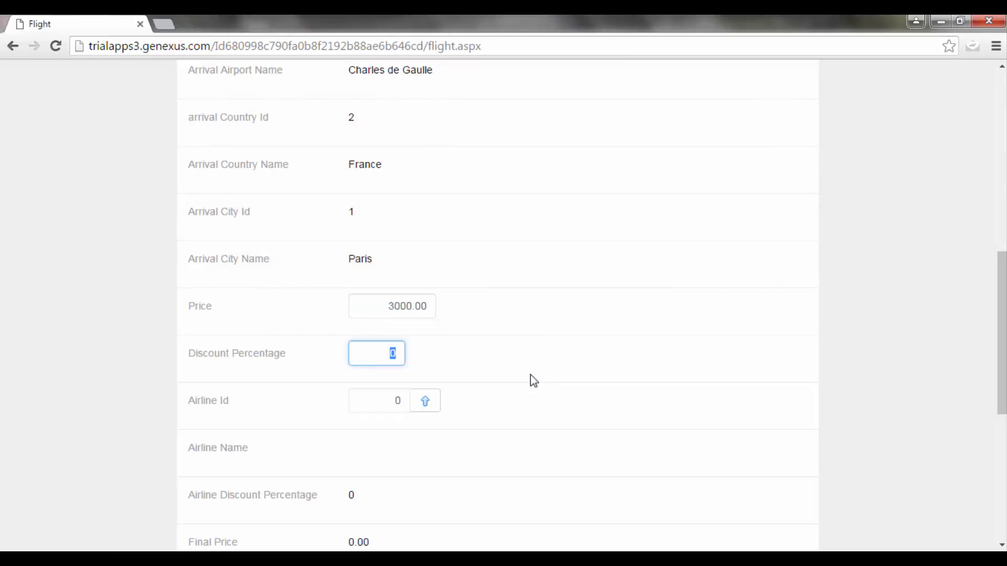
type("10")
key("Tab")
left_click(425, 402)
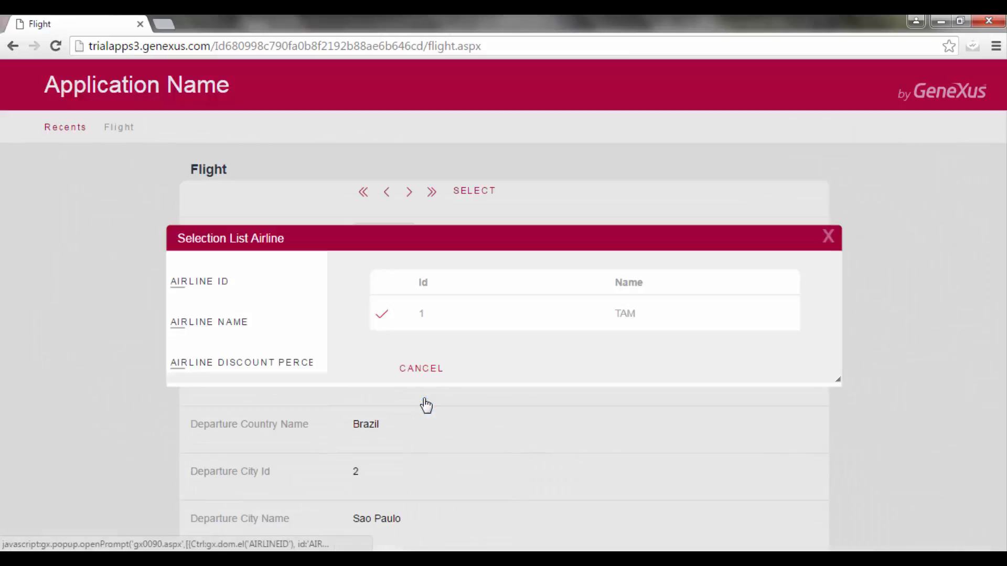
left_click(385, 314)
key("Tab")
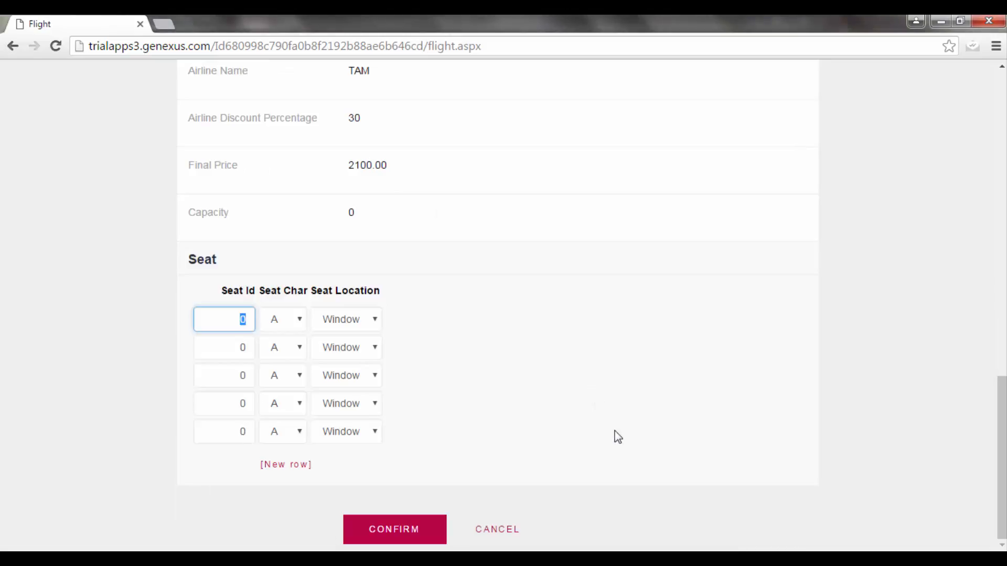
Step: Enter the first seat row with Seat Id 1, keeping Seat Char A and location Window
type("1")
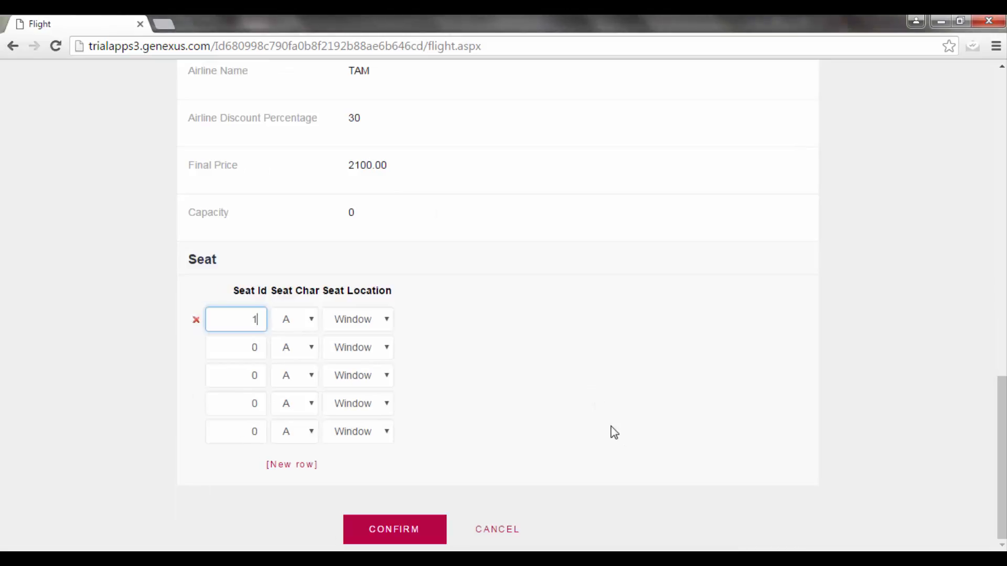
key("Tab")
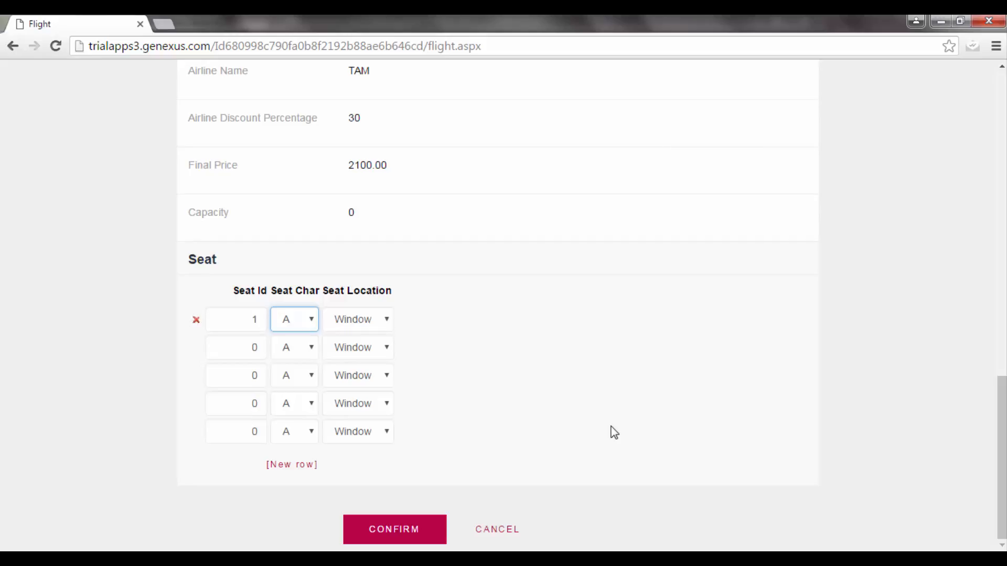
key("Tab")
key("Tab")
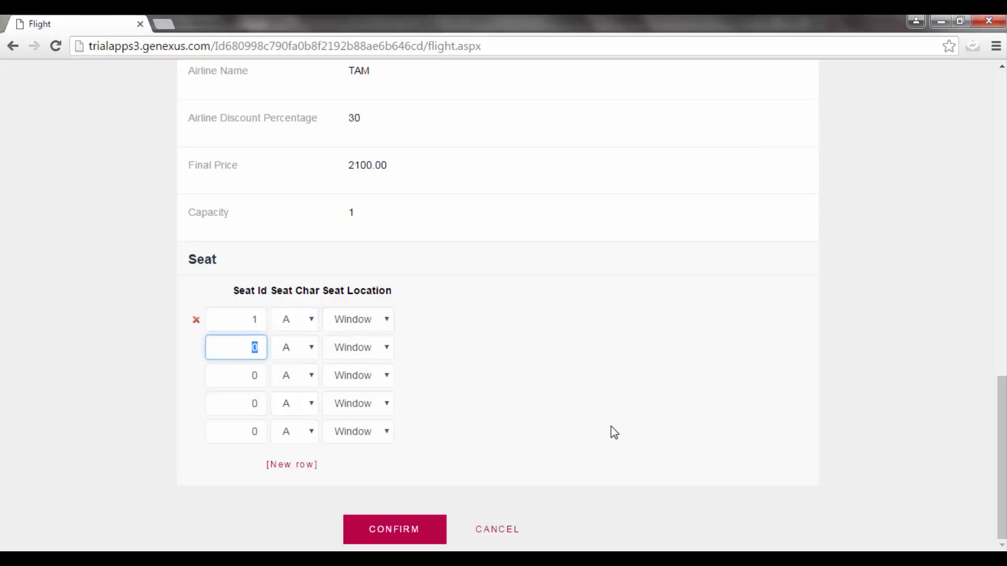
Step: Fill in the second seat row with Seat Id 1, Seat Char B and location Aisle
type("1")
left_click(312, 347)
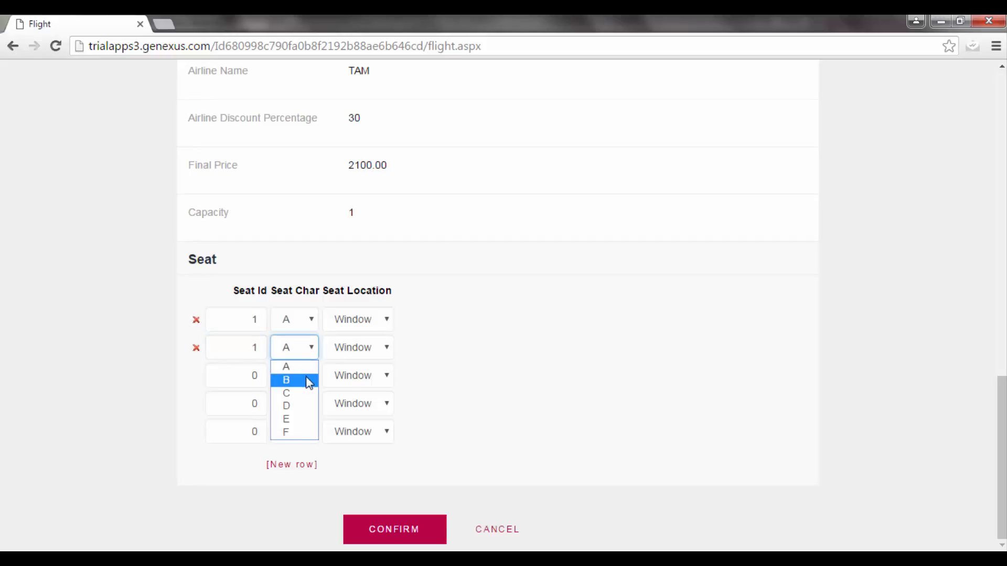
left_click(308, 380)
left_click(385, 349)
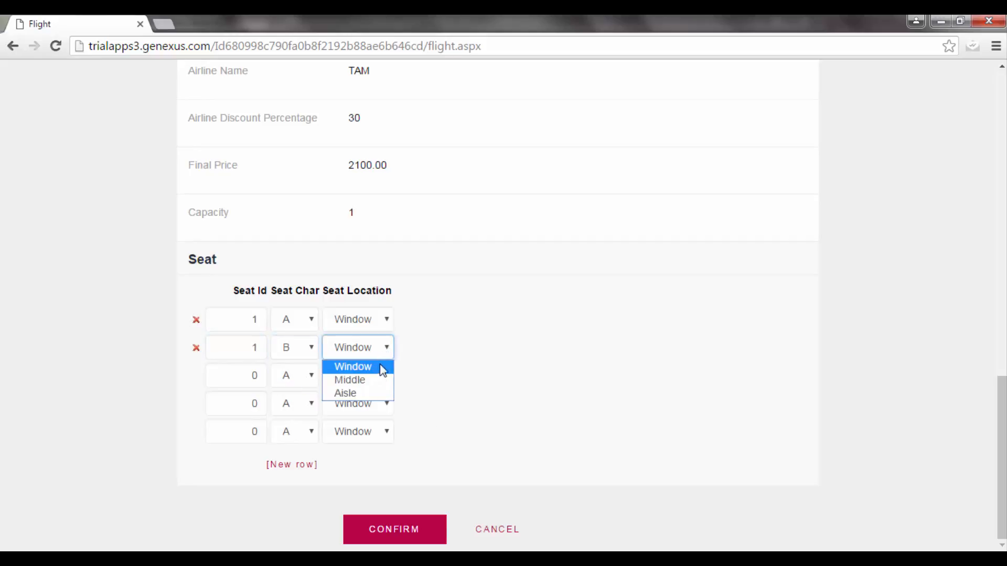
left_click(378, 394)
key("Tab")
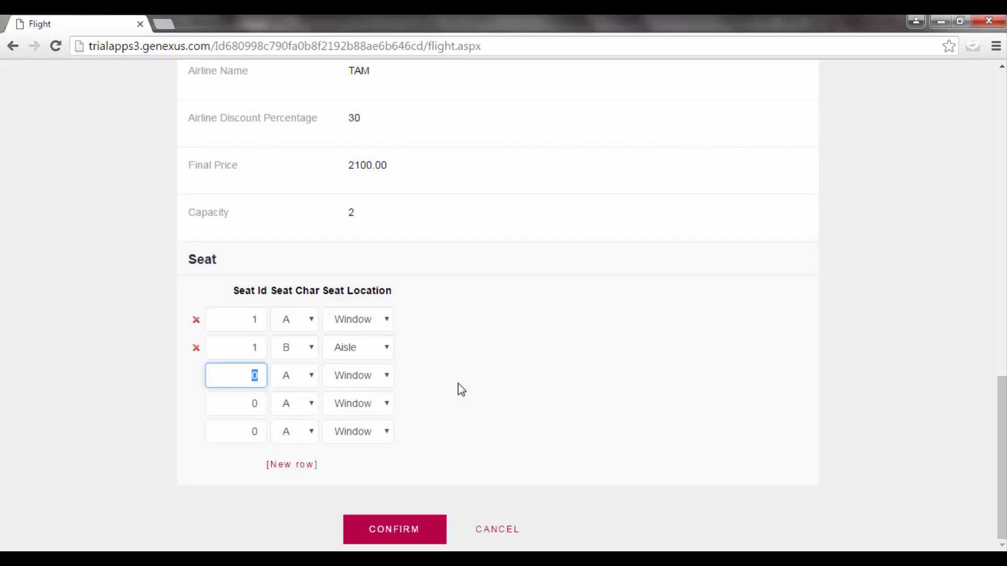
Step: Fill in the third seat row with Seat Id 2, keeping Seat Char A and location Window
type("2")
key("Tab")
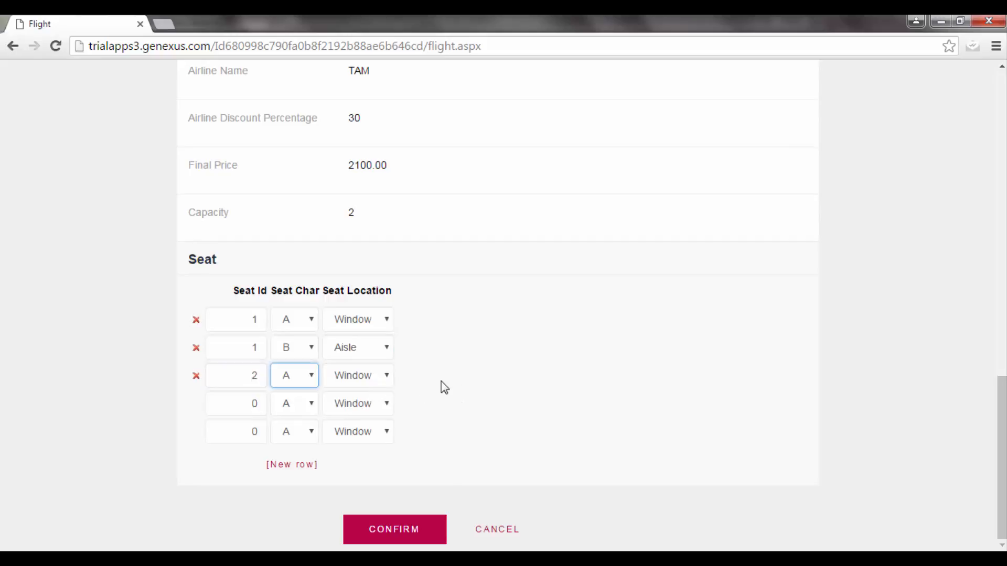
key("Tab")
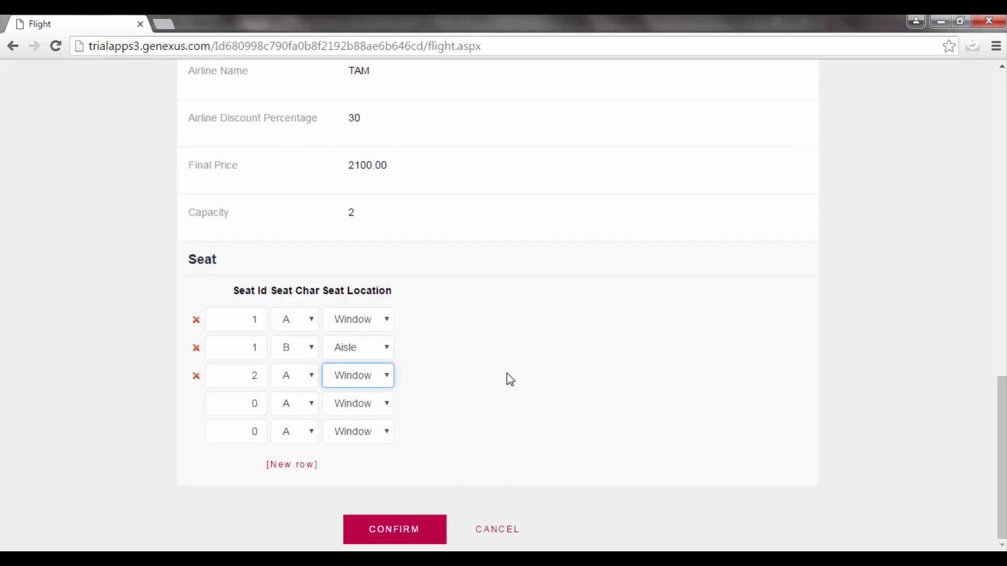
key("Tab")
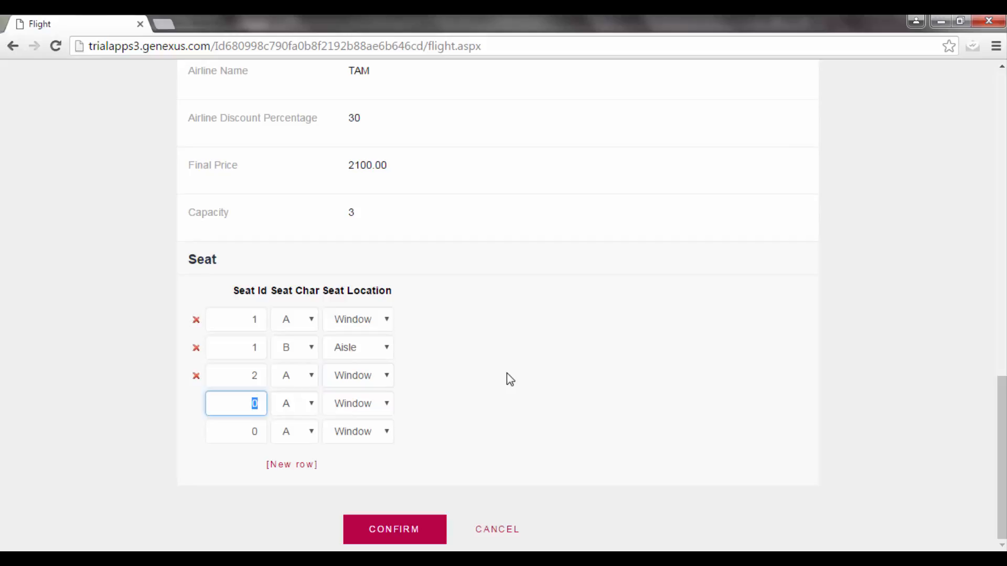
Step: Fill in the fourth seat row with Seat Id 2, Seat Char B and location Aisle
type("2")
key("Tab")
left_click(310, 403)
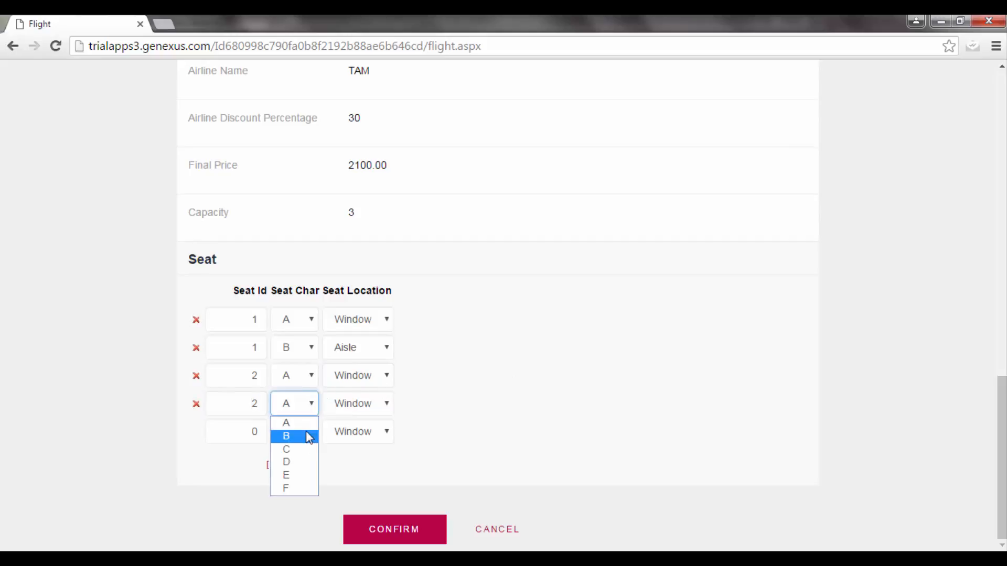
left_click(309, 436)
left_click(379, 408)
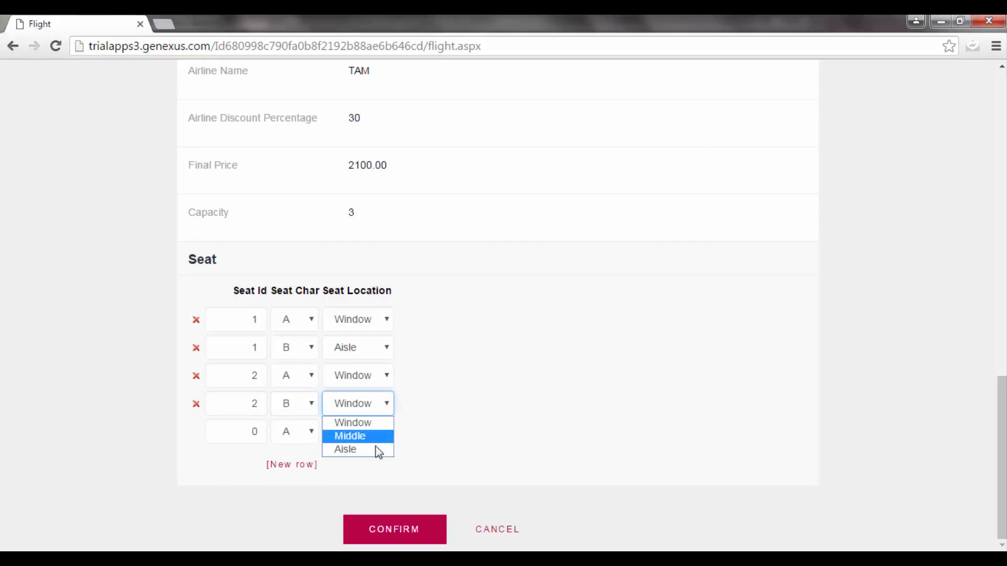
left_click(376, 451)
key("Tab")
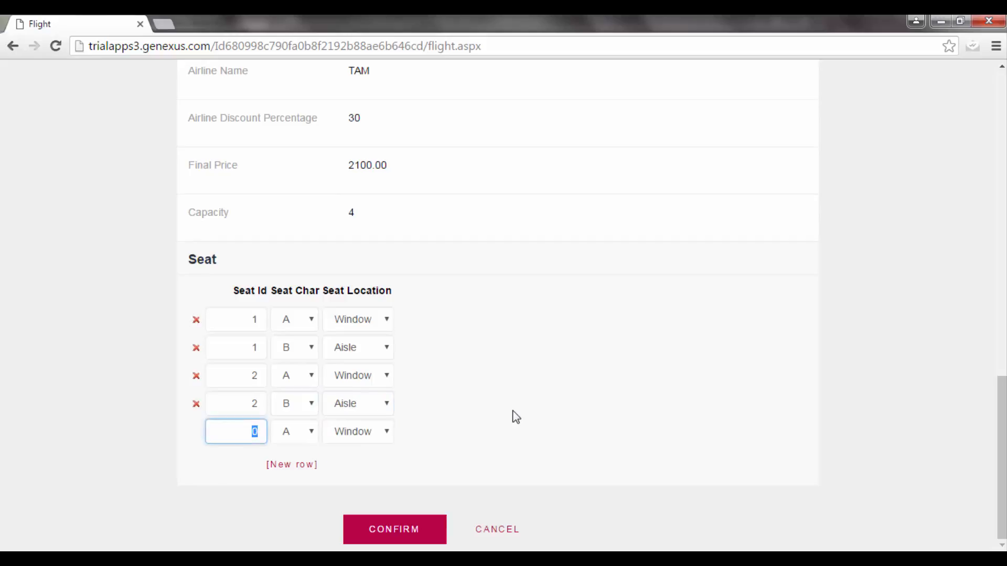
Step: Submit the flight with only four seats and check the validation result above the Id field
left_click(424, 532)
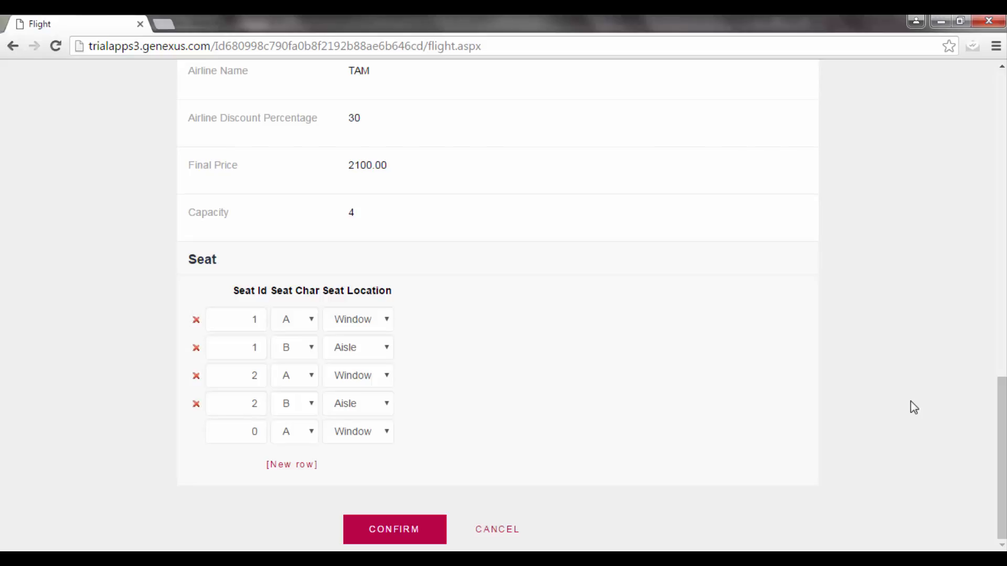
scroll(910, 401, "up", 7)
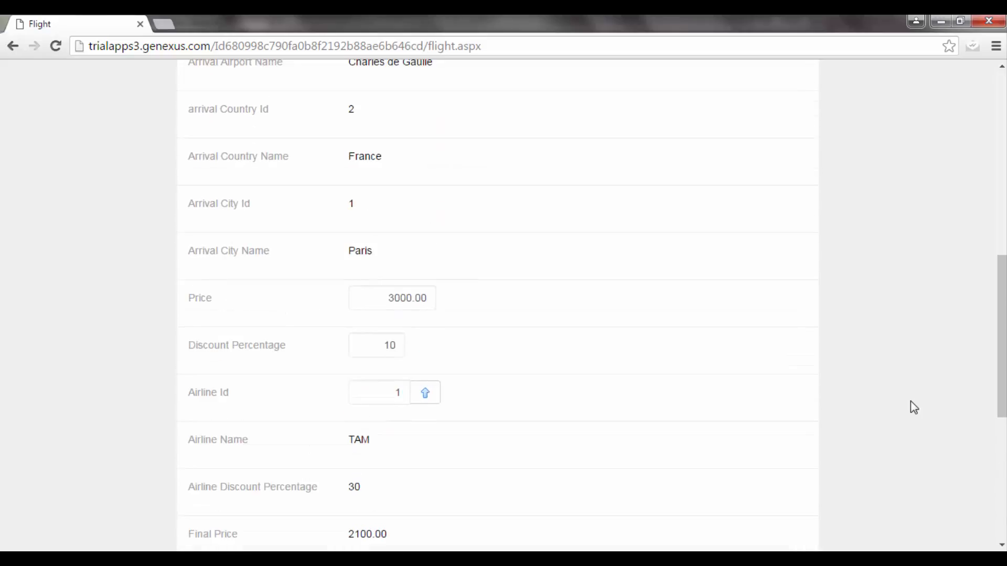
scroll(910, 402, "up", 10)
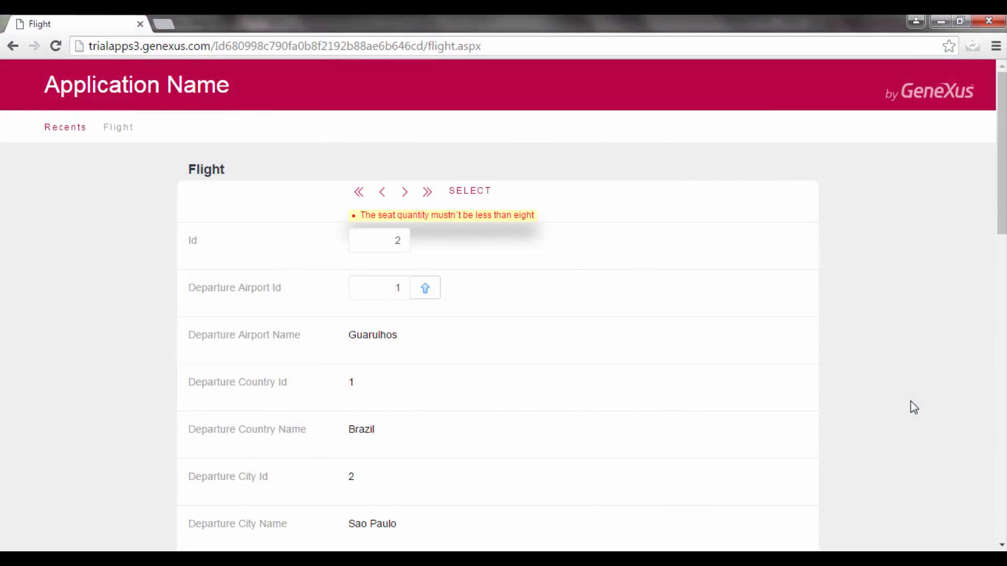
Step: Fill in the fifth seat row with Seat Id 3, keeping Seat Char A and location Window
scroll(911, 408, "down", 15)
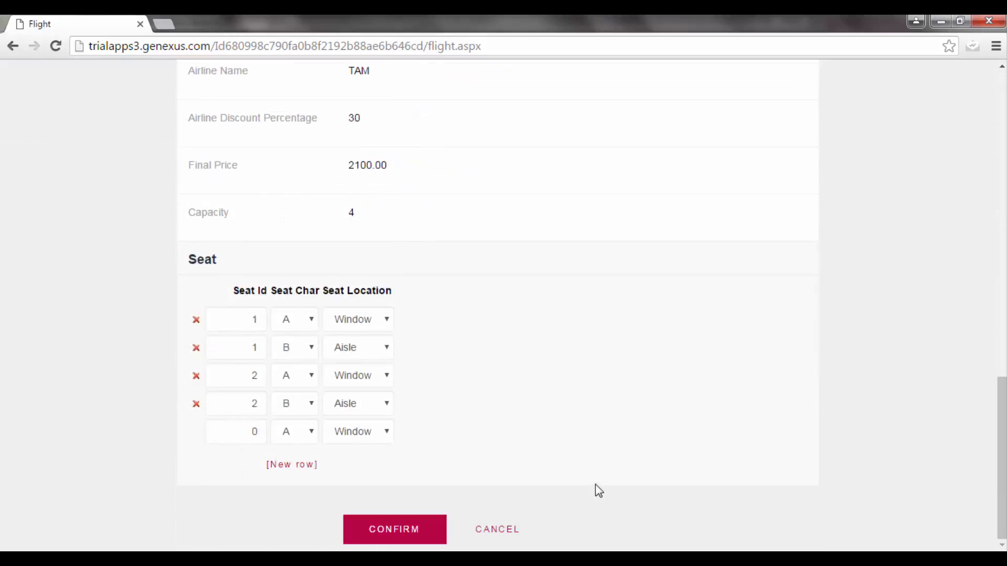
left_click(253, 431)
key("BackSpace")
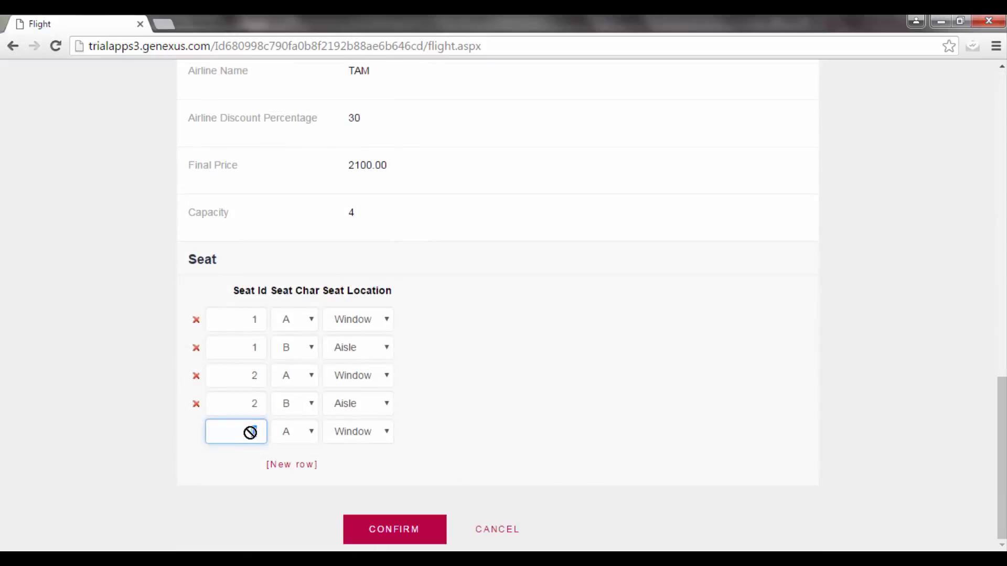
type("3")
key("Tab")
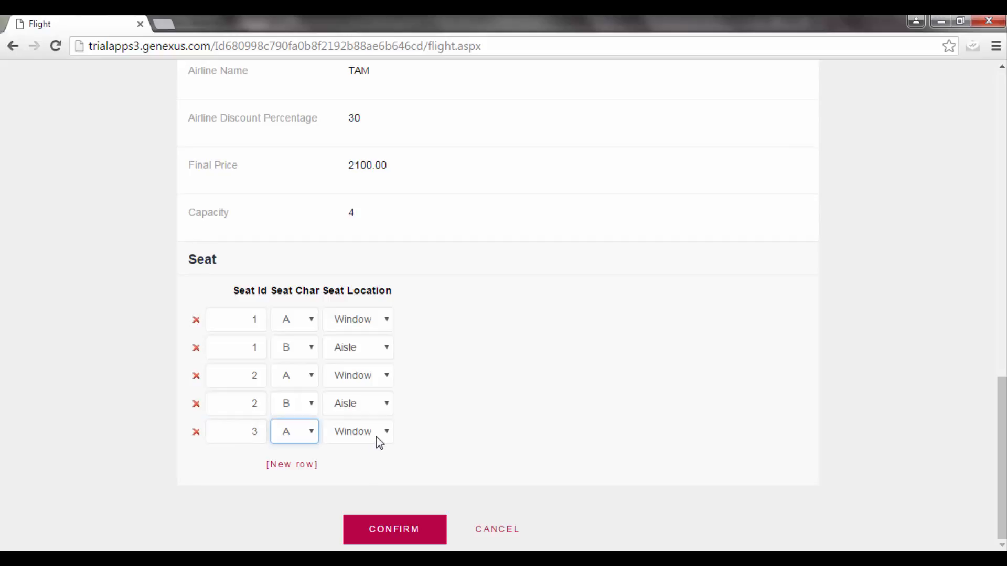
Step: Add a sixth seat row with Seat Id 3, Seat Char B and location Aisle
left_click(282, 465)
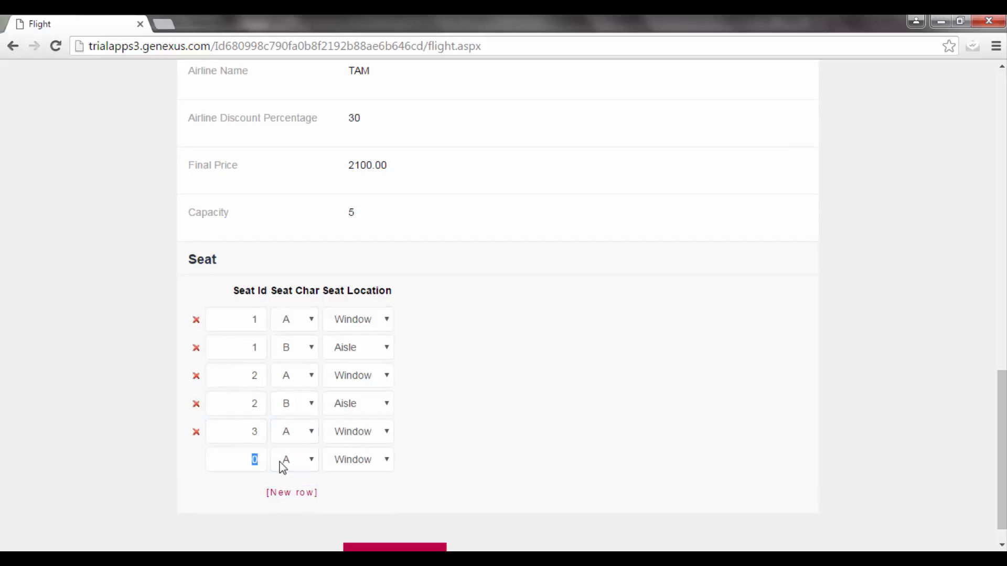
type("3")
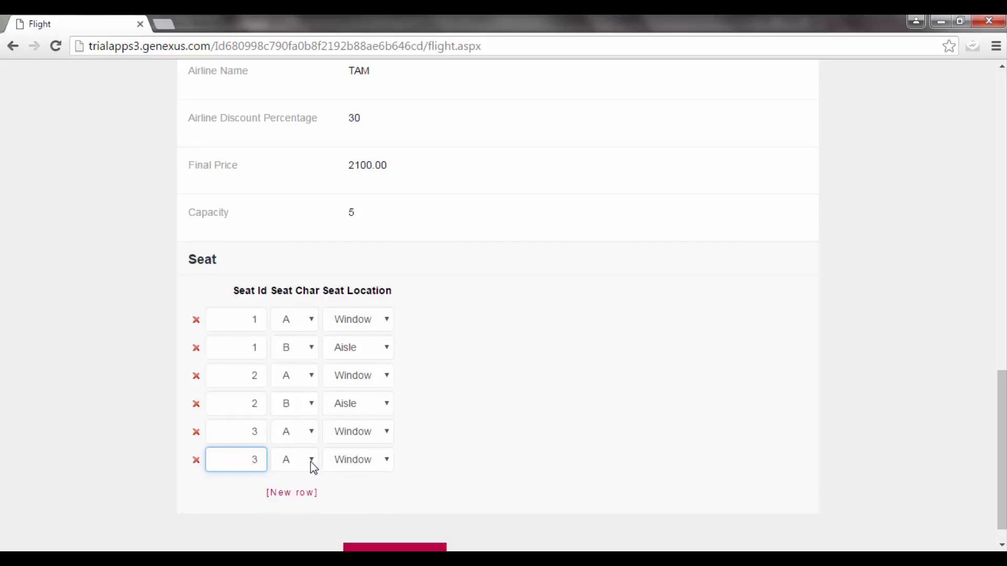
left_click(313, 467)
left_click(290, 386)
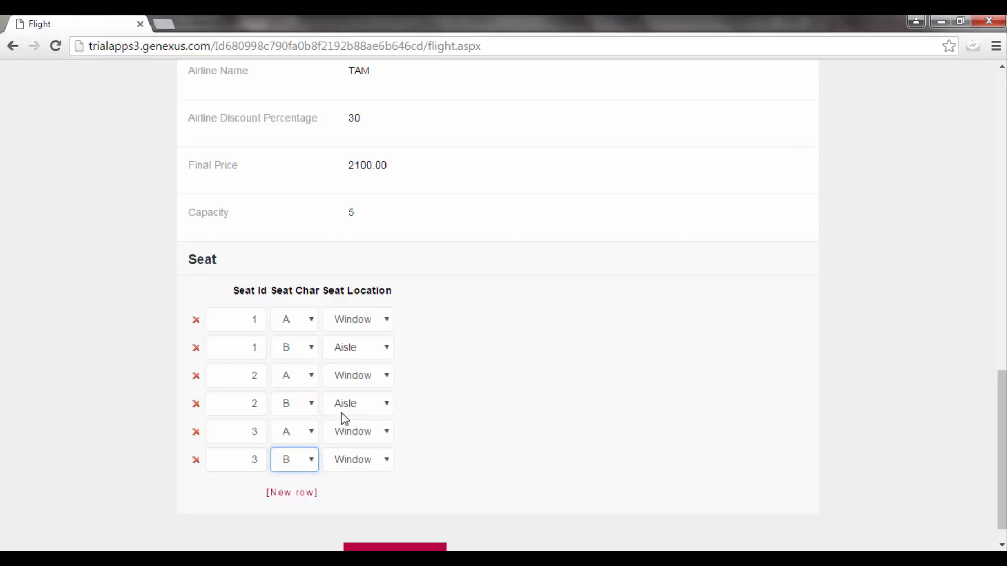
left_click(376, 461)
left_click(370, 507)
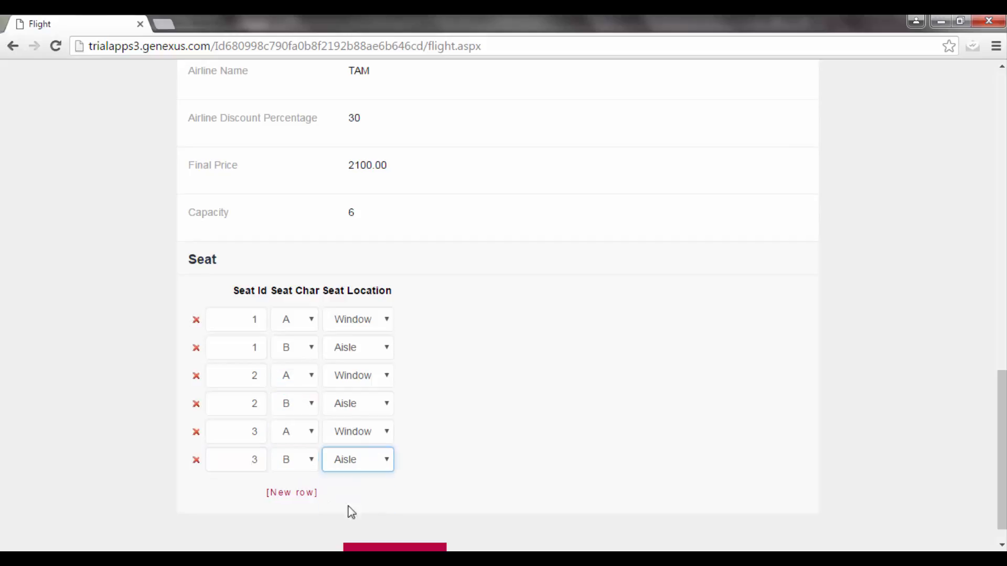
Step: Add a seventh seat row with Seat Id 4, keeping Seat Char A and location Window
left_click(302, 494)
type("4")
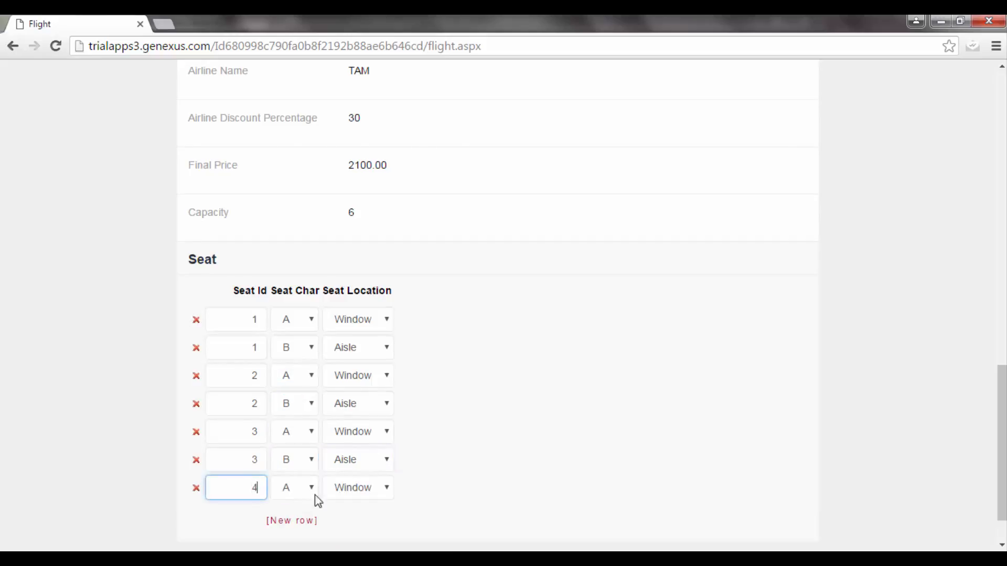
key("Tab")
key("Tab")
Step: Add an eighth seat row with Seat Id 4, Seat Char B and location Aisle, and submit the flight
left_click(304, 522)
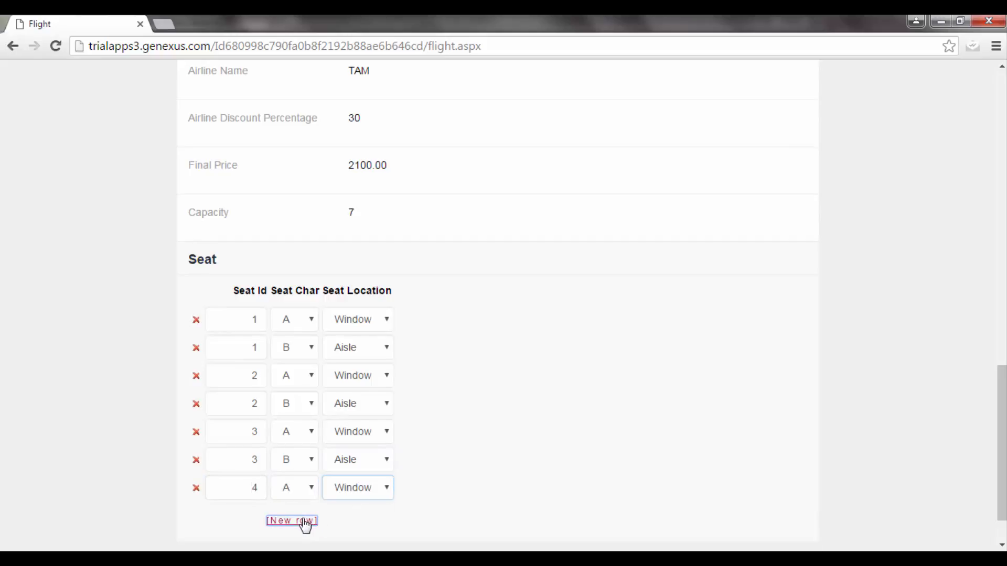
type("4")
key("Tab")
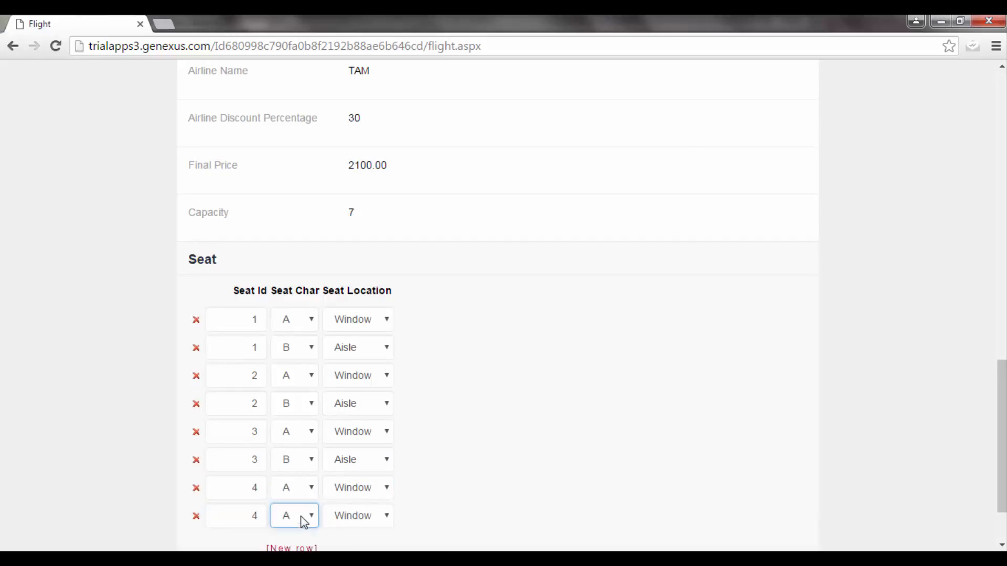
left_click(303, 521)
left_click(299, 443)
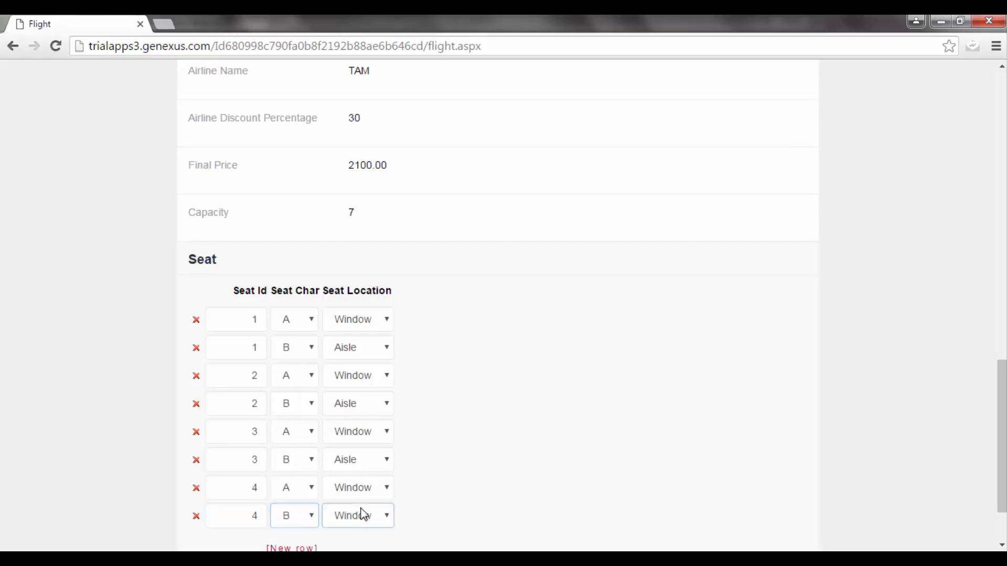
left_click(369, 516)
left_click(361, 495)
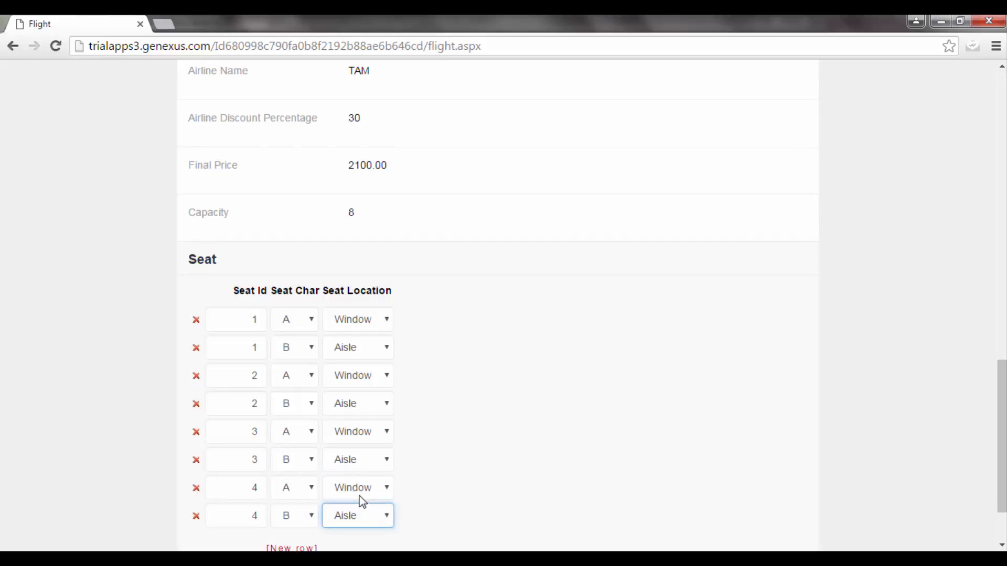
scroll(360, 501, "down", 2)
left_click(394, 530)
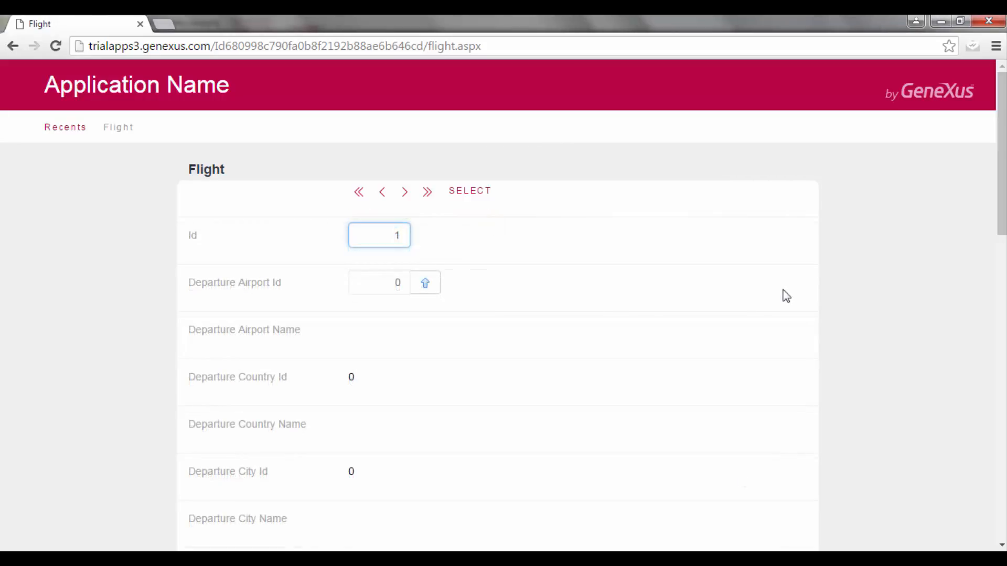
Step: Load flight 1, review its existing seats and submit it unchanged to test the seat rule
key("Tab")
scroll(778, 332, "down", 6)
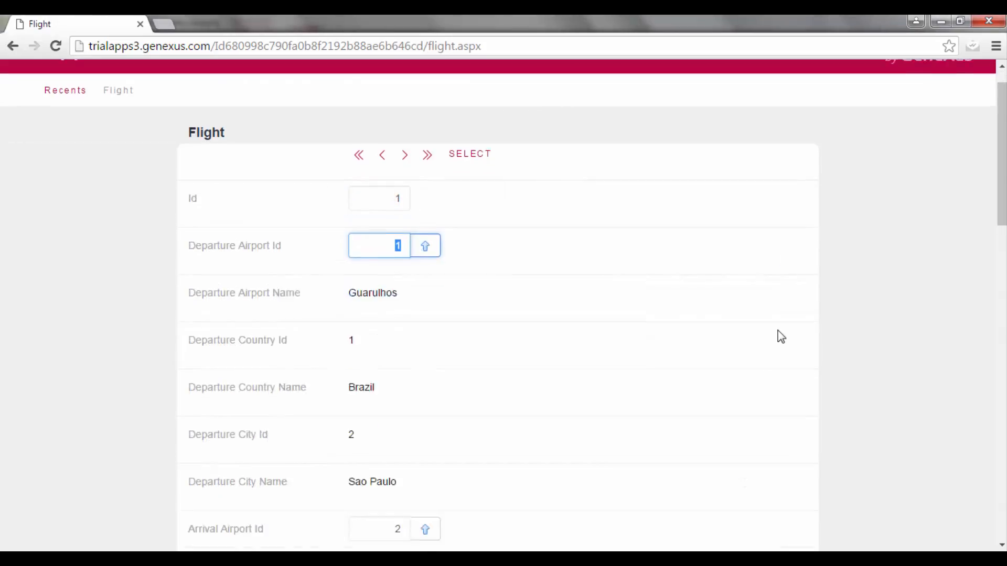
scroll(779, 336, "down", 15)
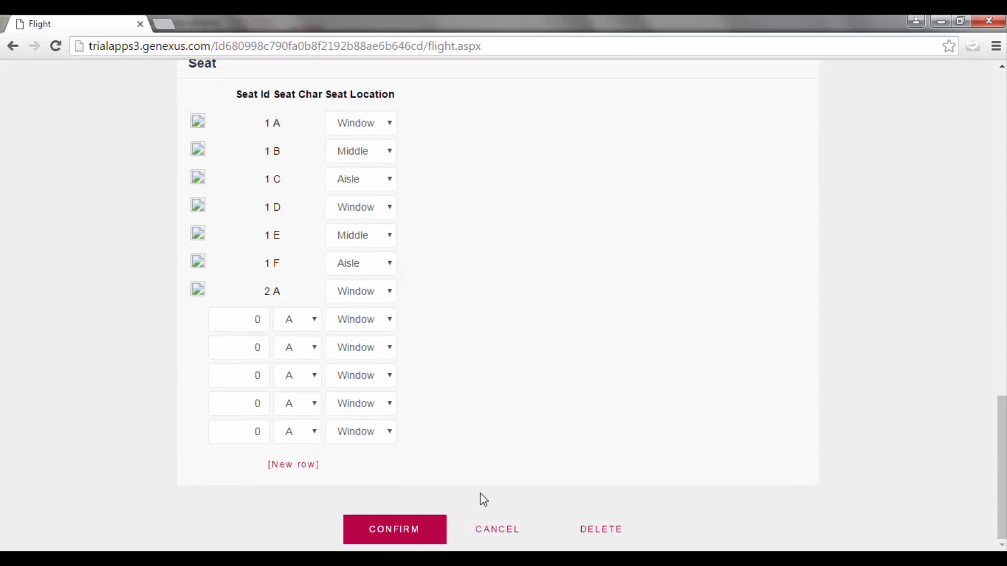
left_click(444, 524)
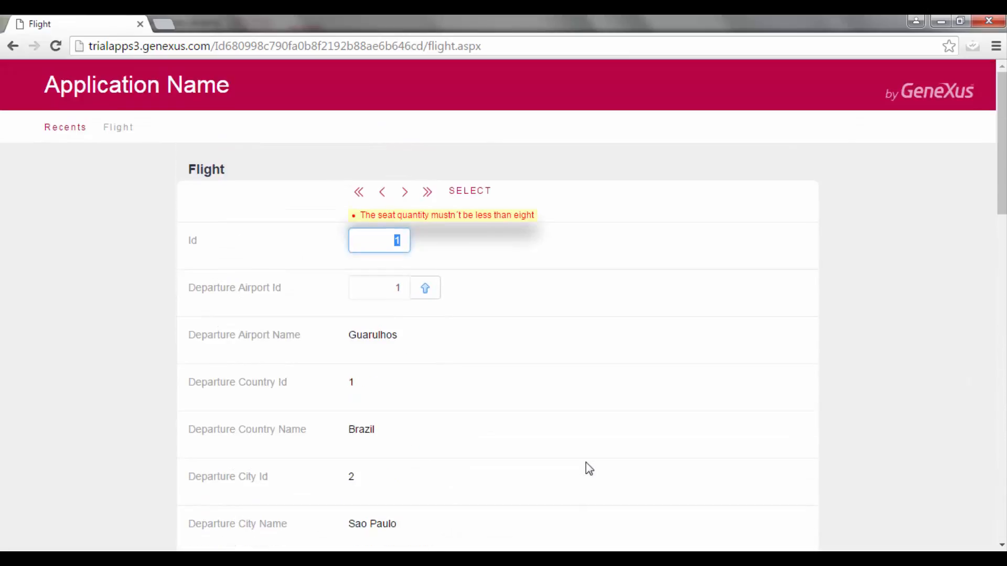
Step: Add seat 2 B with location Aisle in flight 1's first empty seat row and submit the flight
scroll(586, 462, "down", 13)
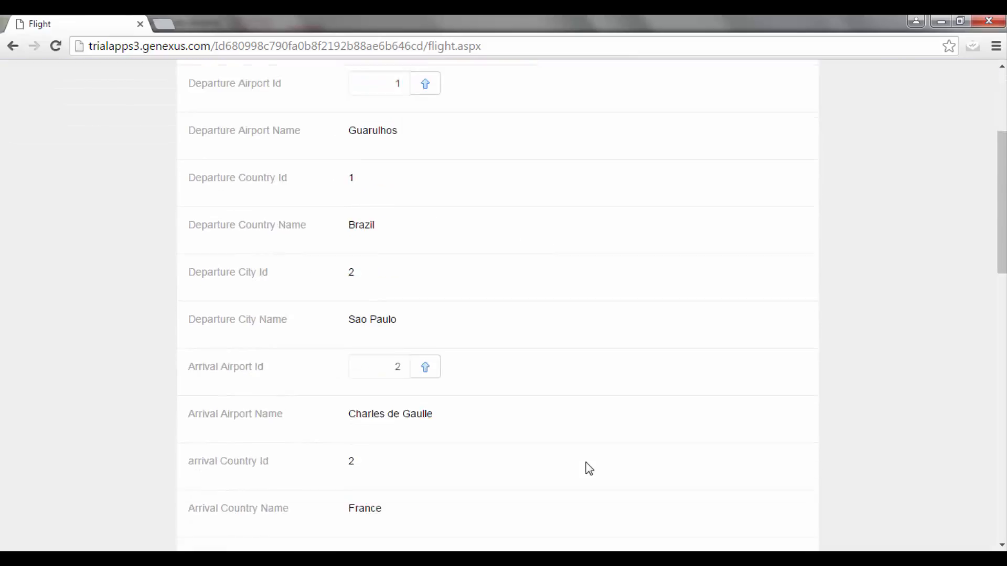
scroll(587, 463, "down", 8)
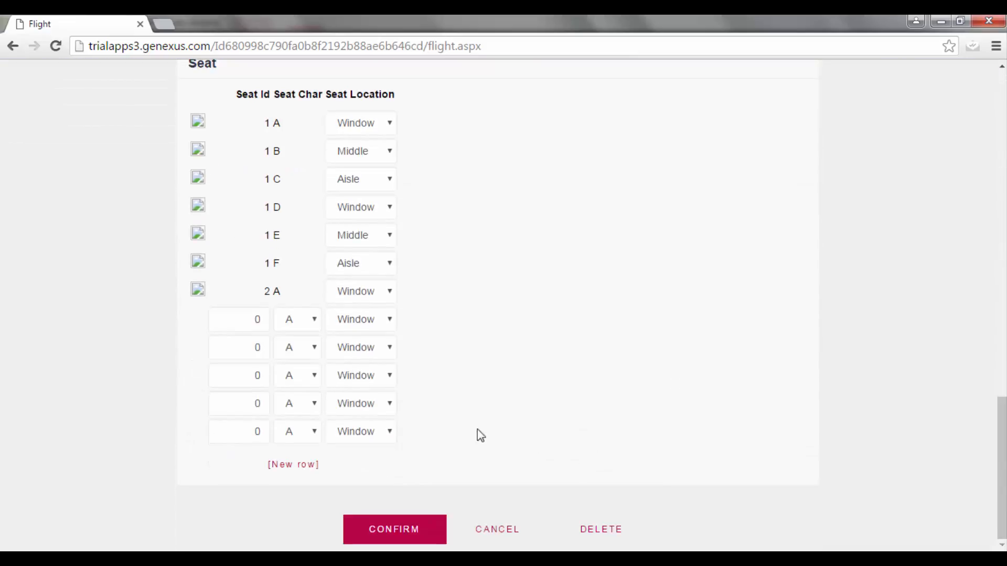
left_click(252, 321)
type("2")
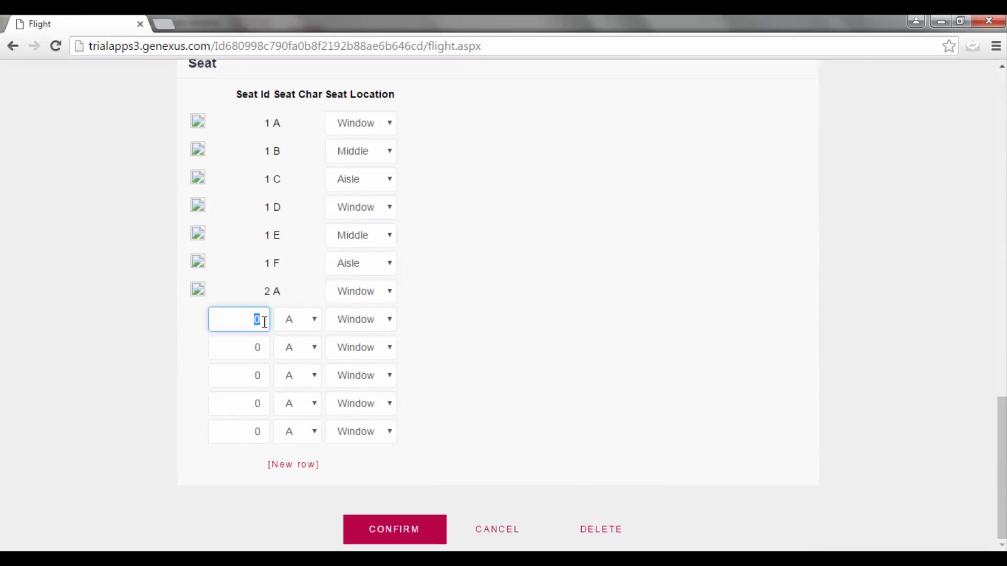
key("Tab")
left_click(297, 329)
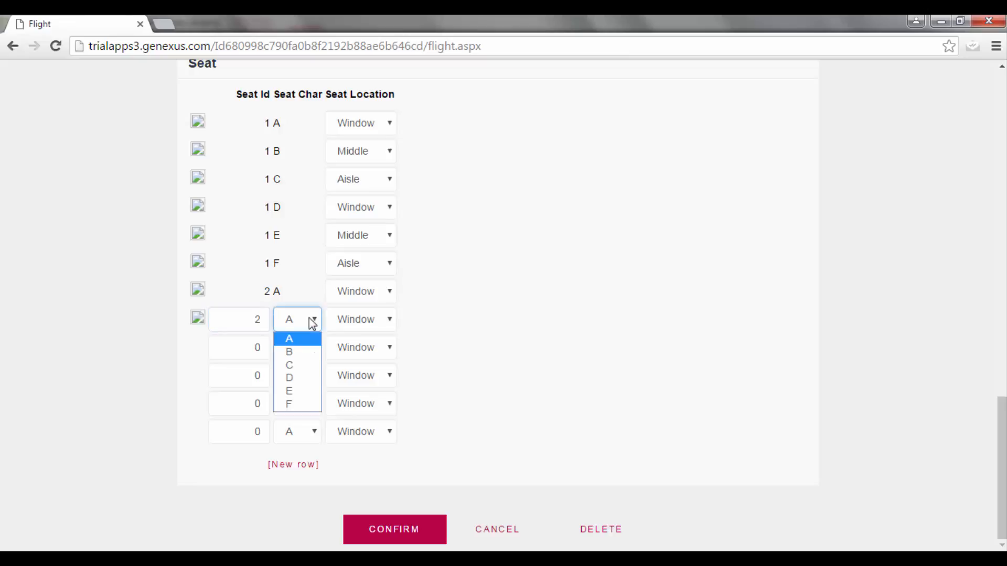
left_click(315, 350)
key("Tab")
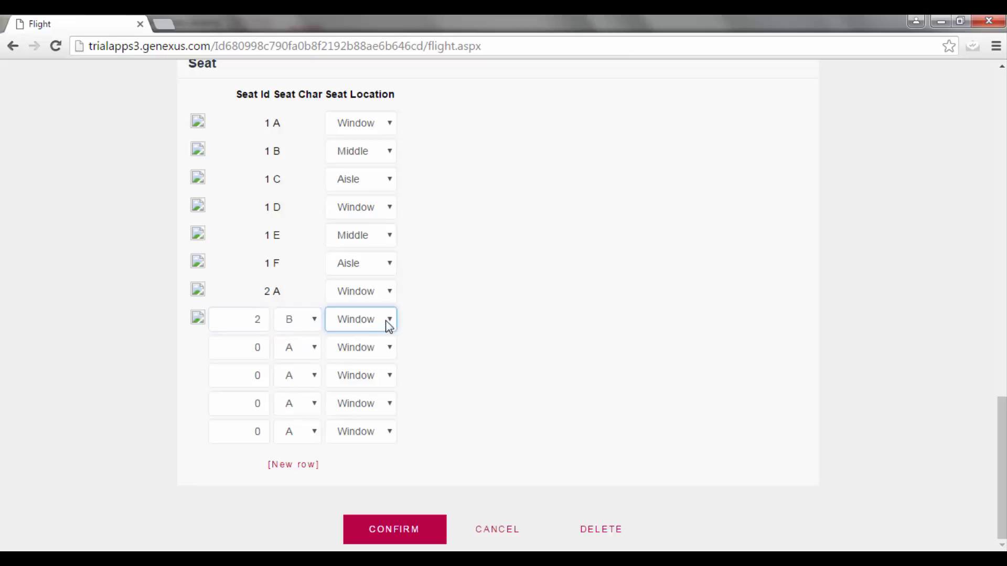
left_click(383, 323)
left_click(376, 363)
key("Tab")
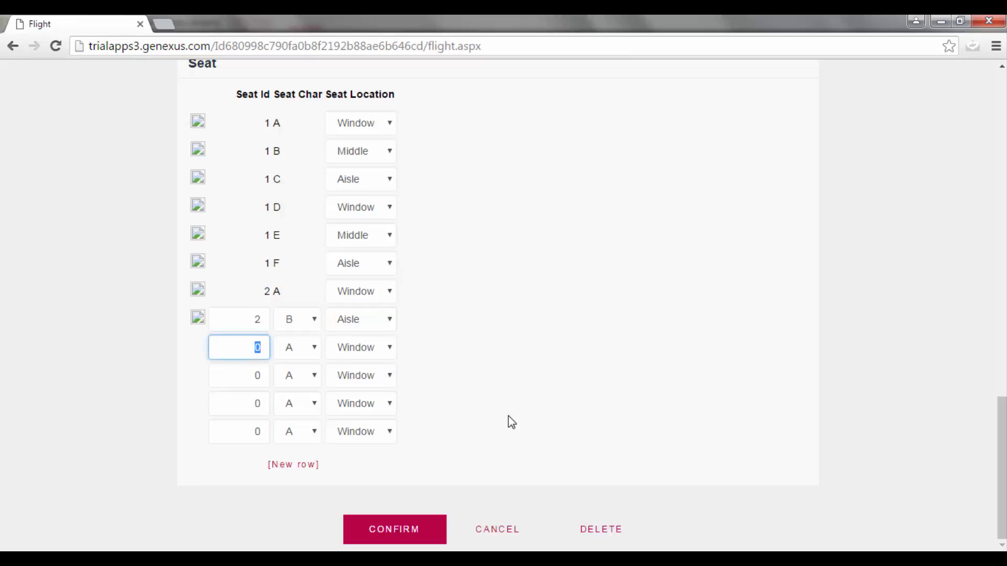
left_click(418, 533)
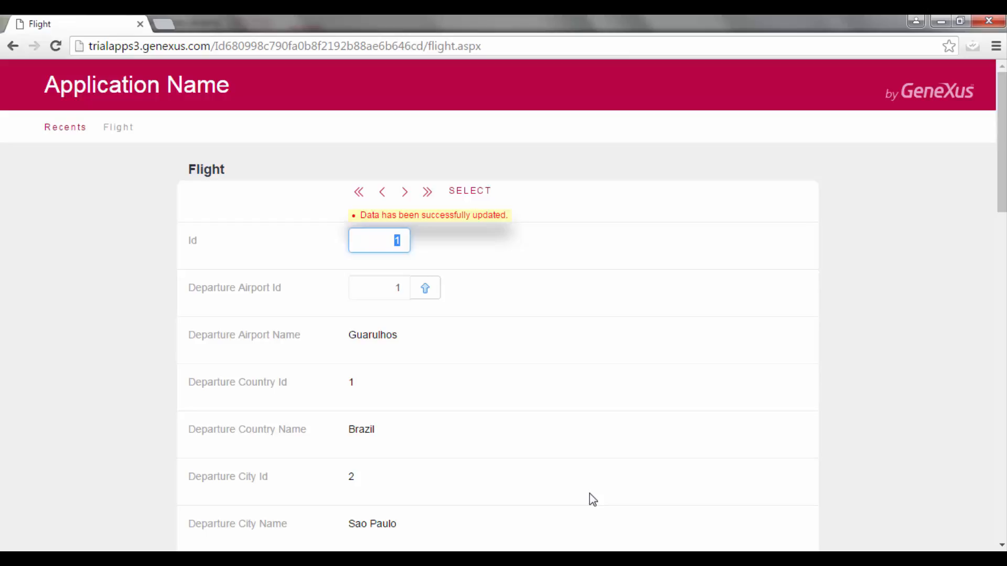
Step: For a new flight, select Charles de Gaulle as the departure airport and Guarulhos as the arrival airport
left_click(424, 288)
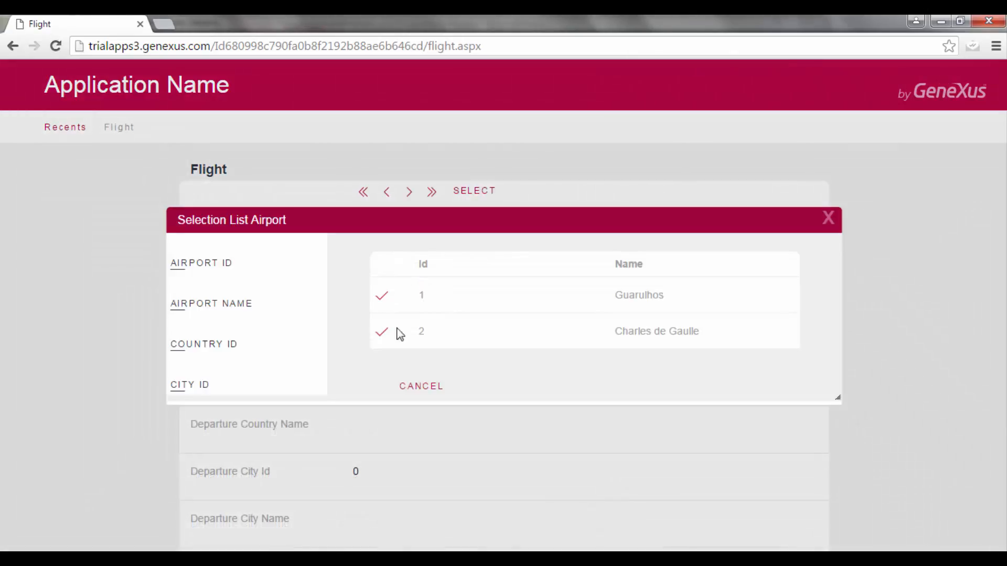
left_click(383, 333)
scroll(399, 325, "down", 5)
left_click(423, 307)
left_click(383, 297)
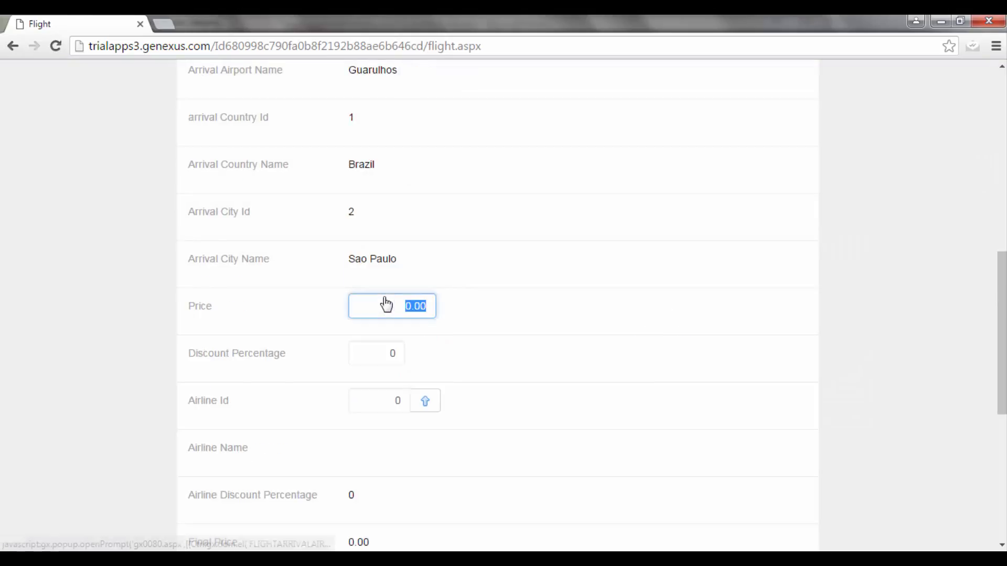
Step: Set the flight price to 2000, select TAM as its airline and submit the flight without seats
type("2000")
key("Tab")
left_click(426, 402)
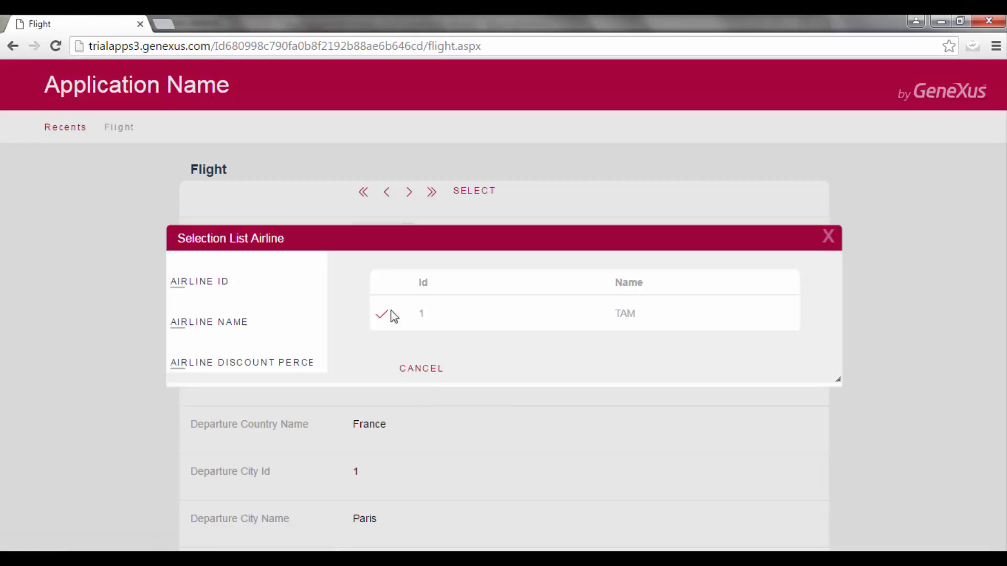
left_click(394, 316)
key("Return")
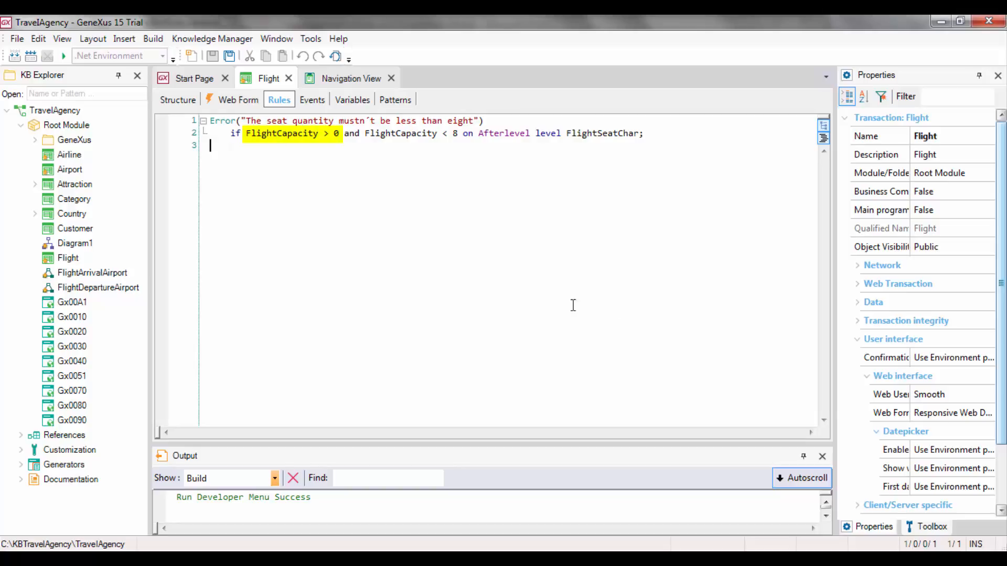
Step: Remove the "FlightCapacity > 0 and" part from the Error rule's condition in the Flight transaction, leaving "FlightCapacity < 8"
left_click(246, 137)
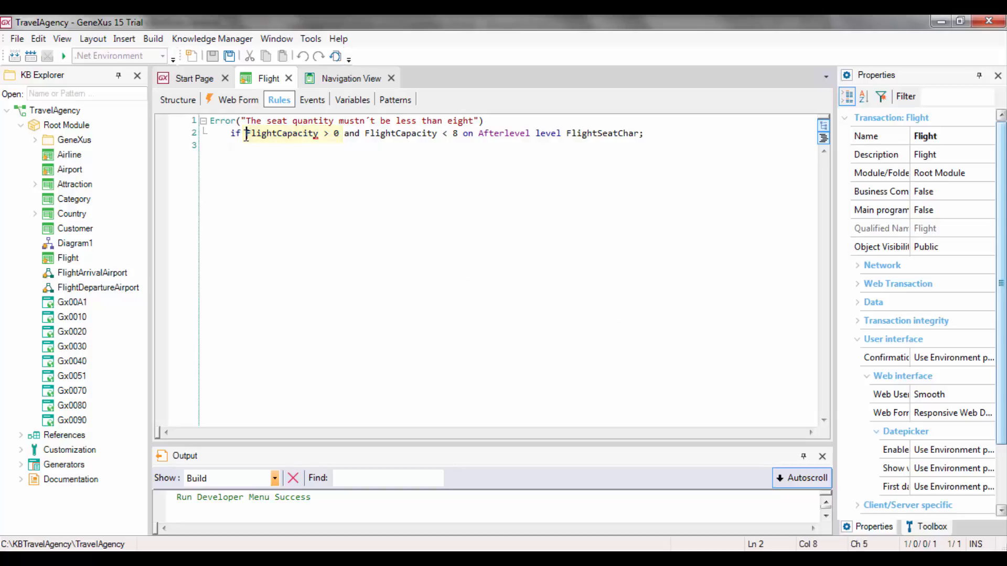
key("Delete")
key("Delete")
key("Delete")
key("Delete")
key("Delete")
key("Delete")
key("Delete")
key("Delete")
key("Delete")
key("Delete")
key("Delete")
key("Delete")
key("Delete")
key("Delete")
key("Delete")
key("Delete")
key("Delete")
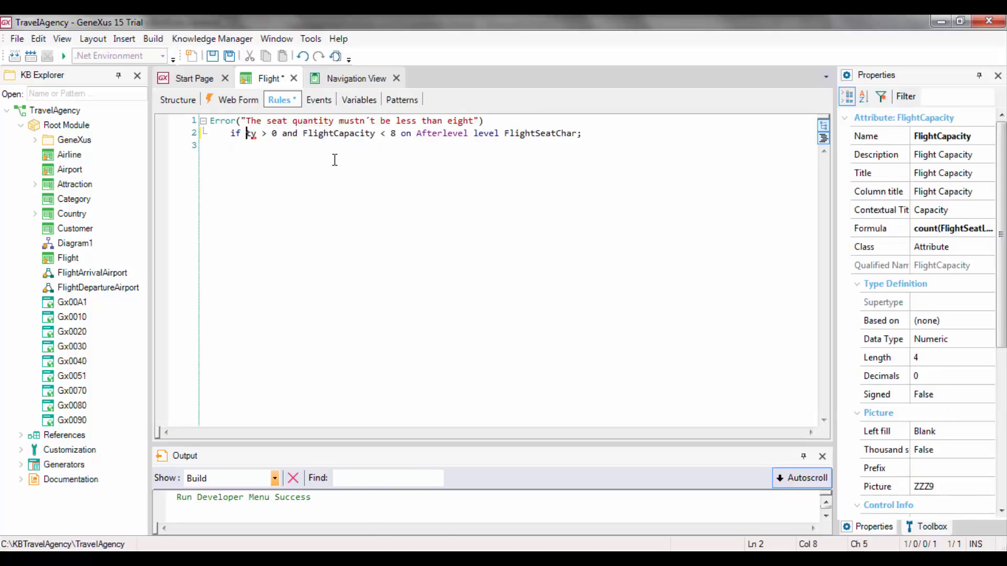
key("Delete")
key("Delete")
key("Delete")
key("Delete")
key("Delete")
key("Delete")
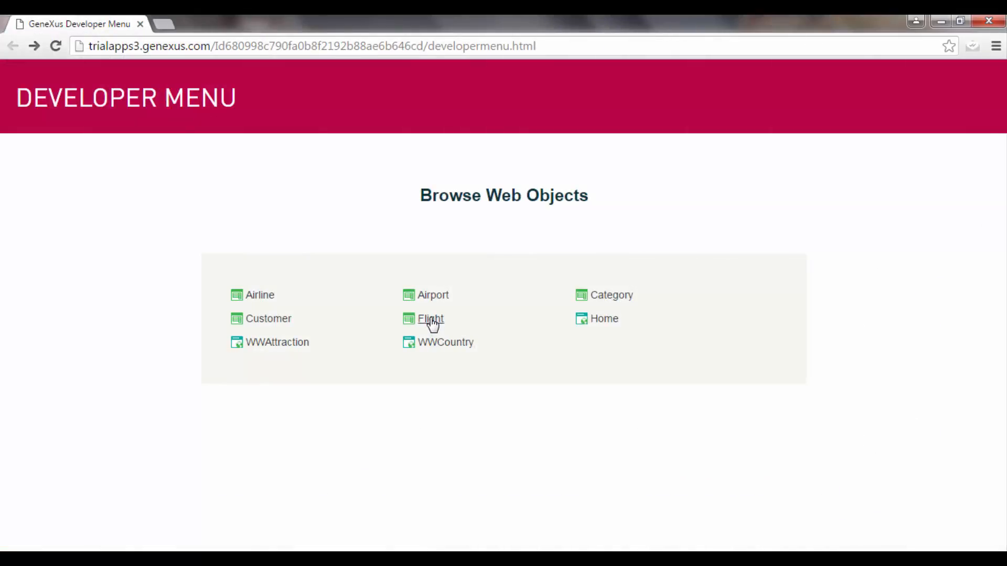
Step: Open the Flight web object, load flight 4 and submit it without any seats
left_click(431, 319)
type("4")
key("Tab")
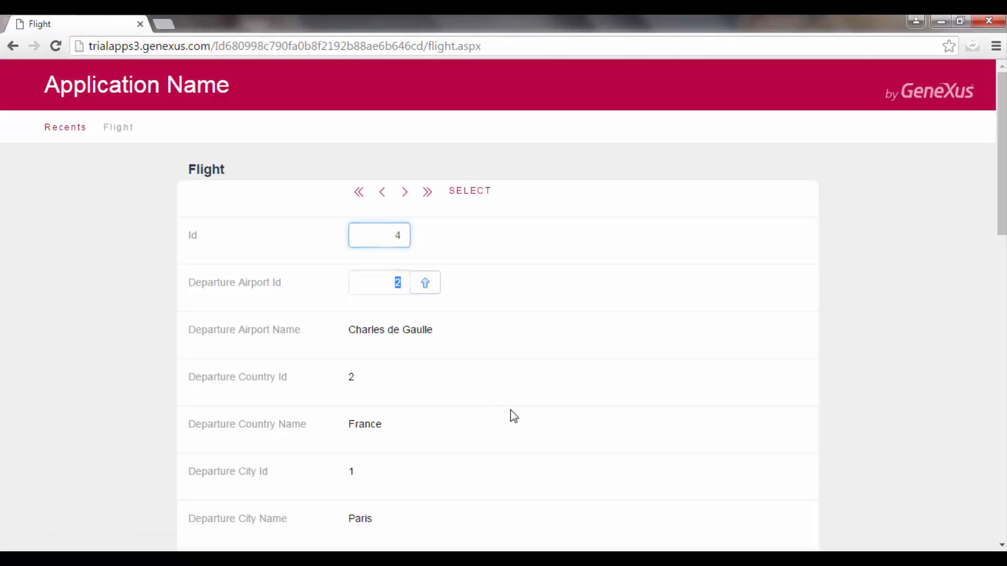
scroll(511, 410, "down", 1)
scroll(511, 411, "down", 15)
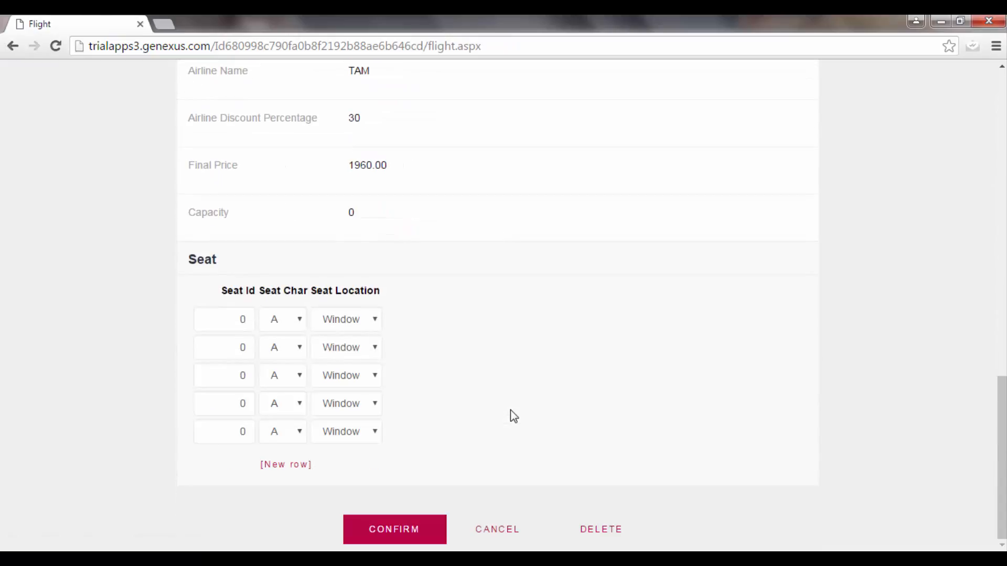
left_click(423, 529)
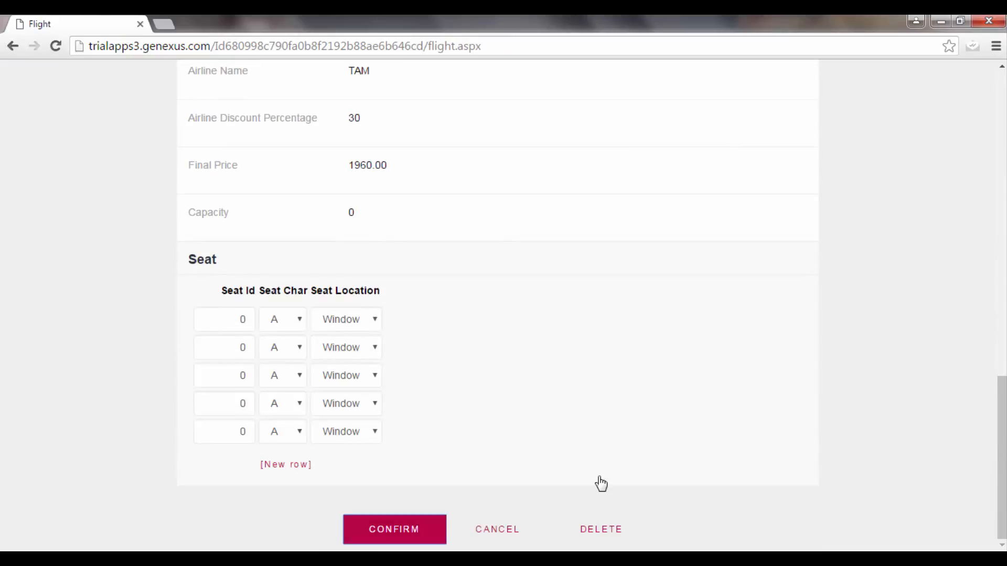
Step: Delete flight 4, which has no seats
scroll(601, 483, "down", 15)
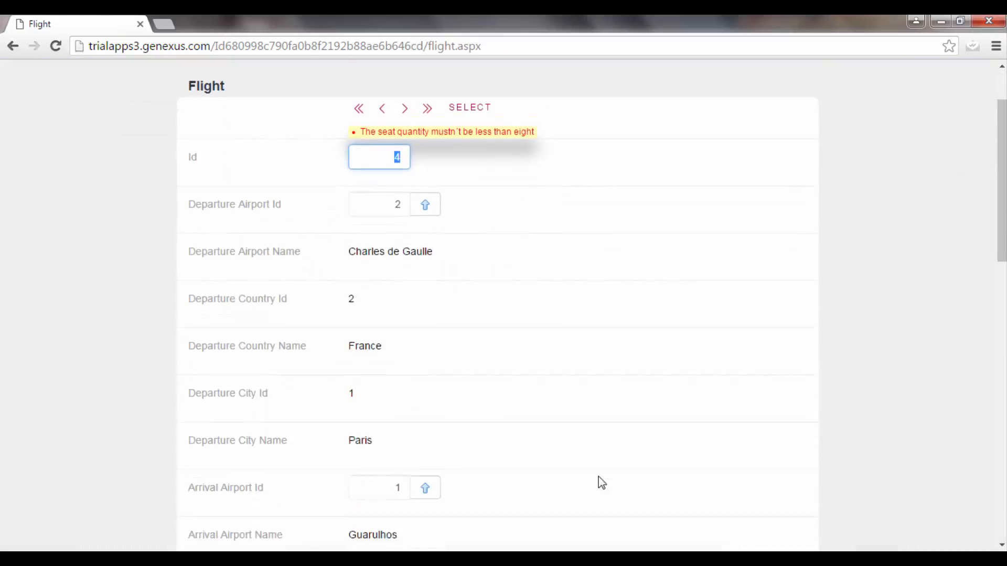
scroll(602, 483, "down", 2)
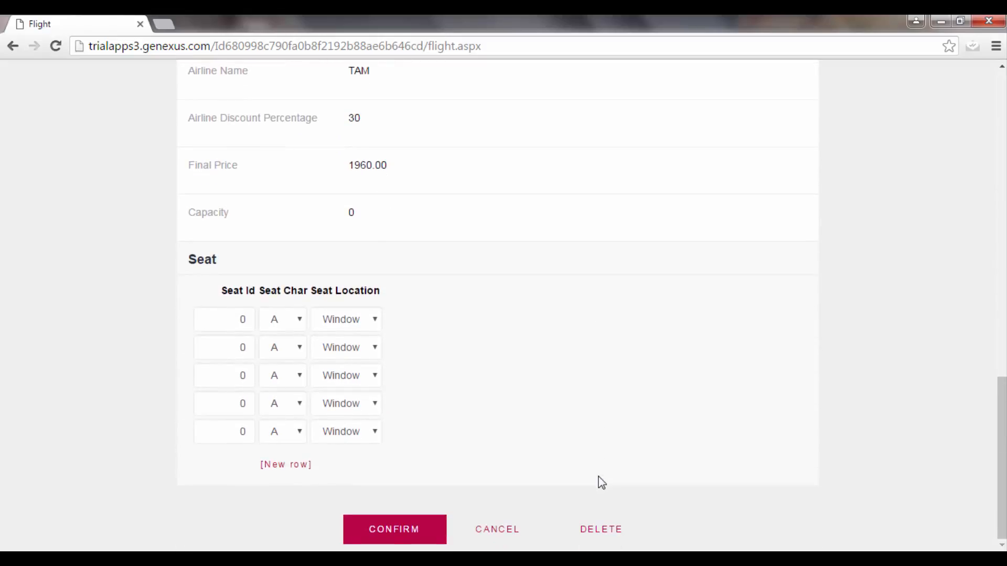
left_click(603, 530)
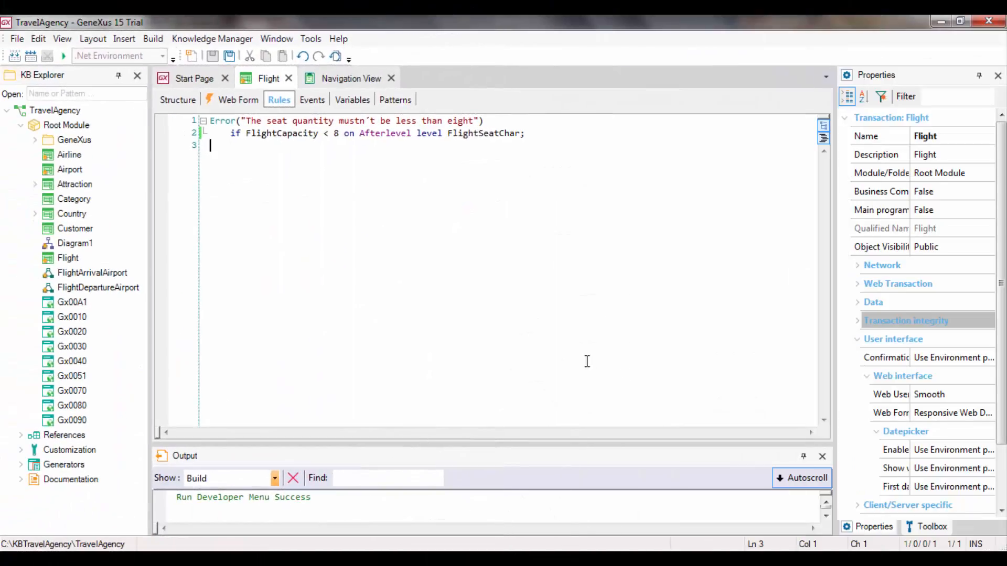
Step: Commit the pending objects with the comment "Flight transaction: Error rule added: it is not allowed to insert a flight with less than eight seats (on Afterlevel)."
left_click(210, 38)
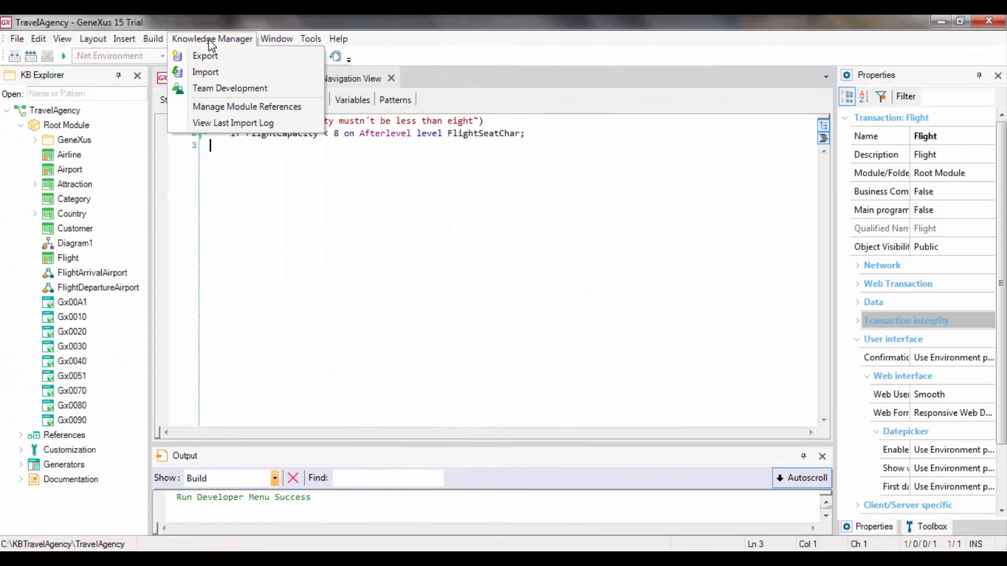
left_click(225, 88)
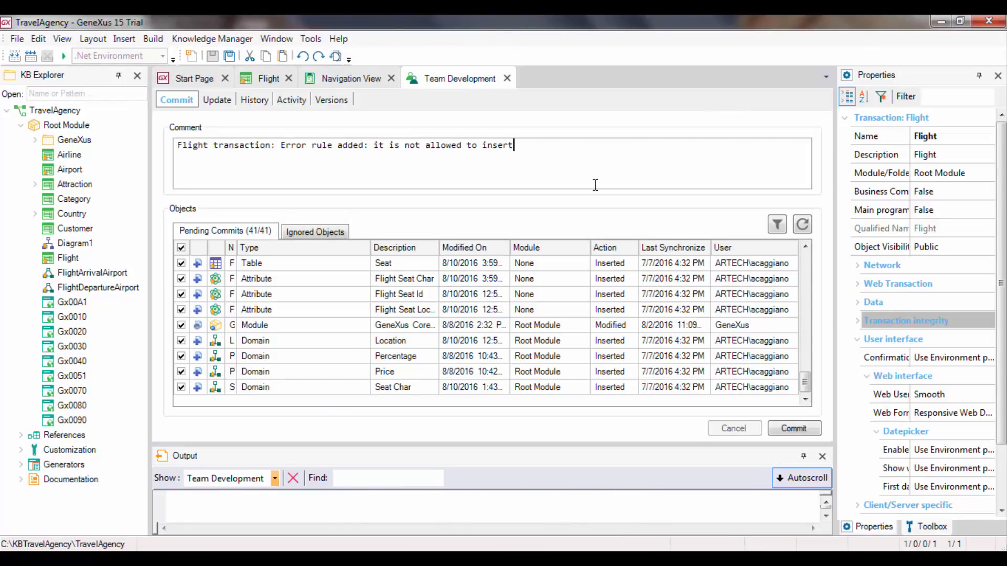
type("a flight with less t")
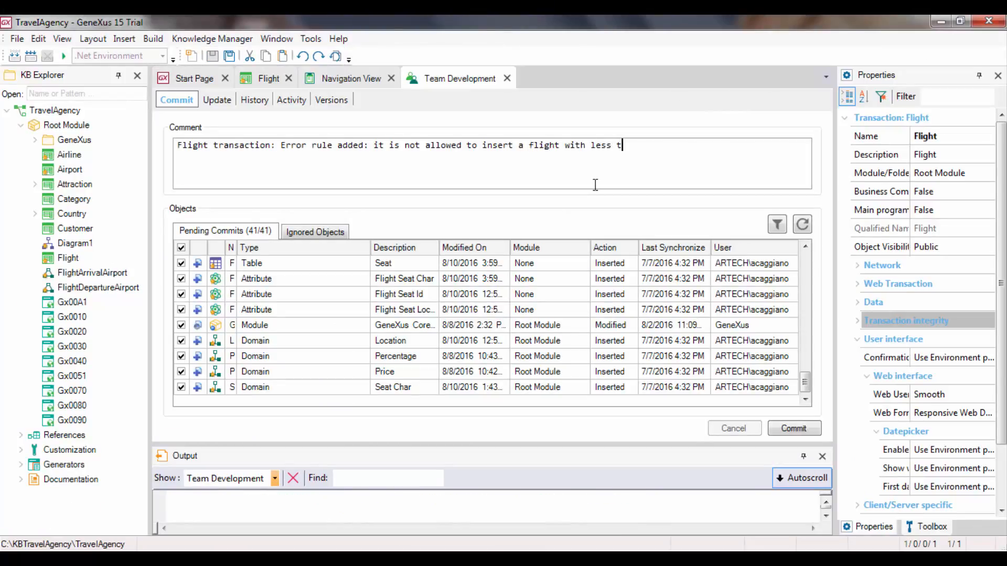
type("han eight seats (on Afterlevel")
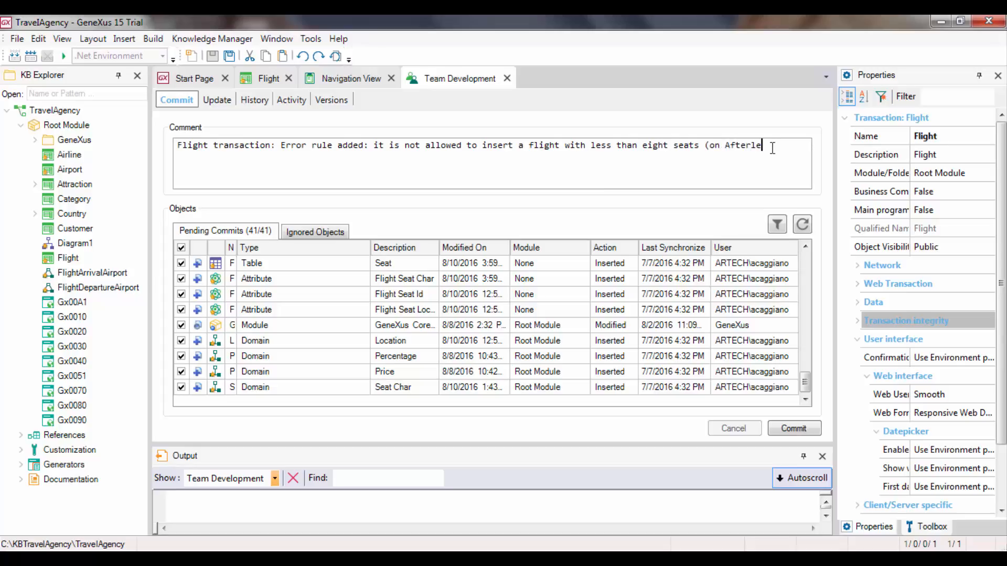
type(").")
left_click(793, 429)
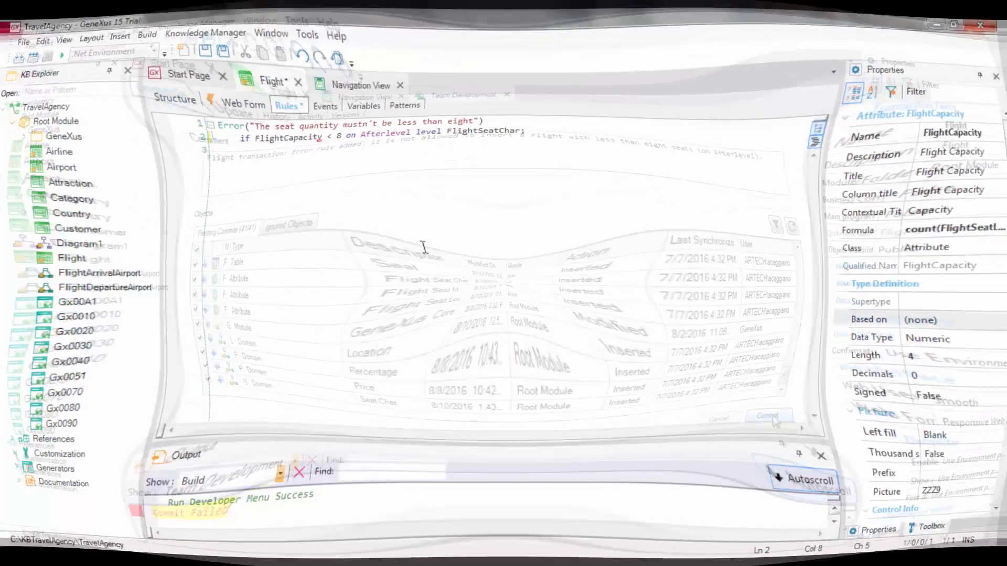